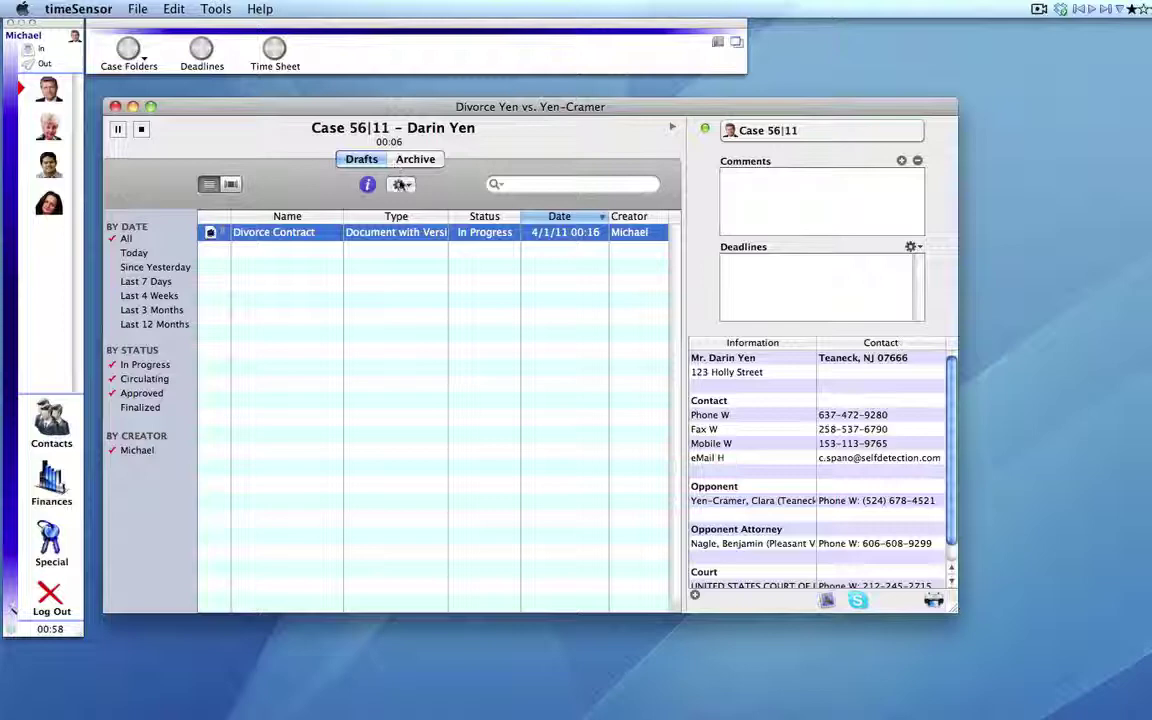
# - Set up sequential approval for the Divorce Contract draft, choosing the second listed colleague, followed by the first, and select its creator for notification after approval
pyautogui.click(399, 185)
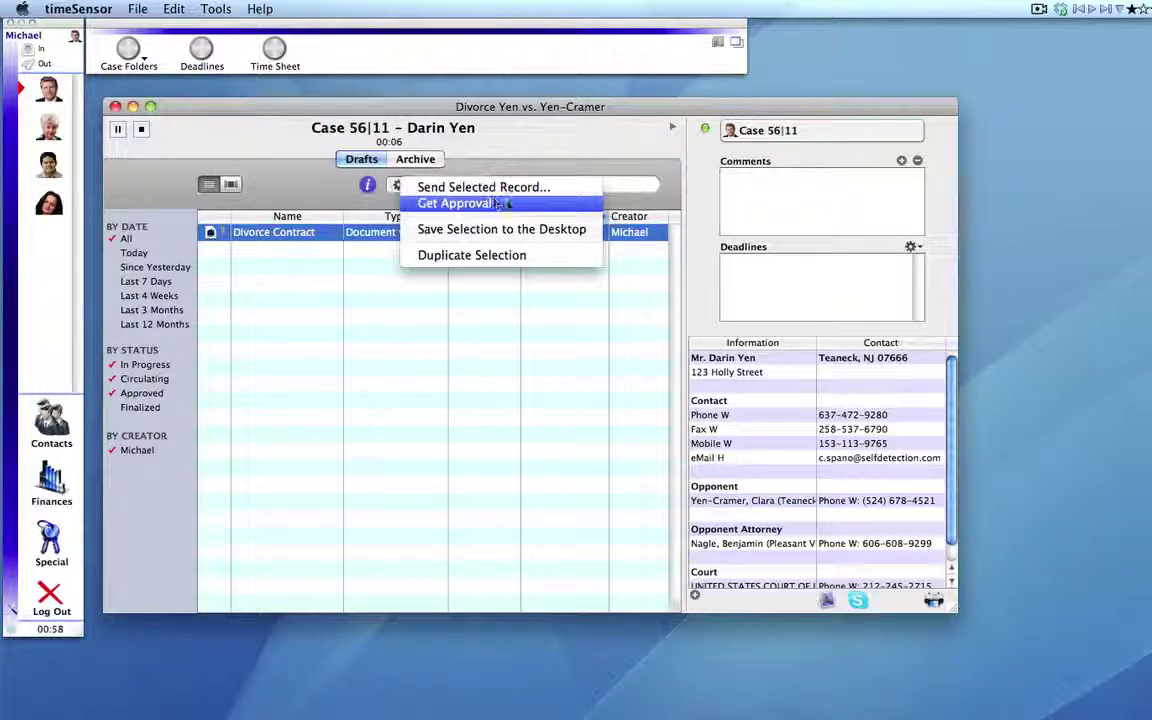
pyautogui.click(533, 206)
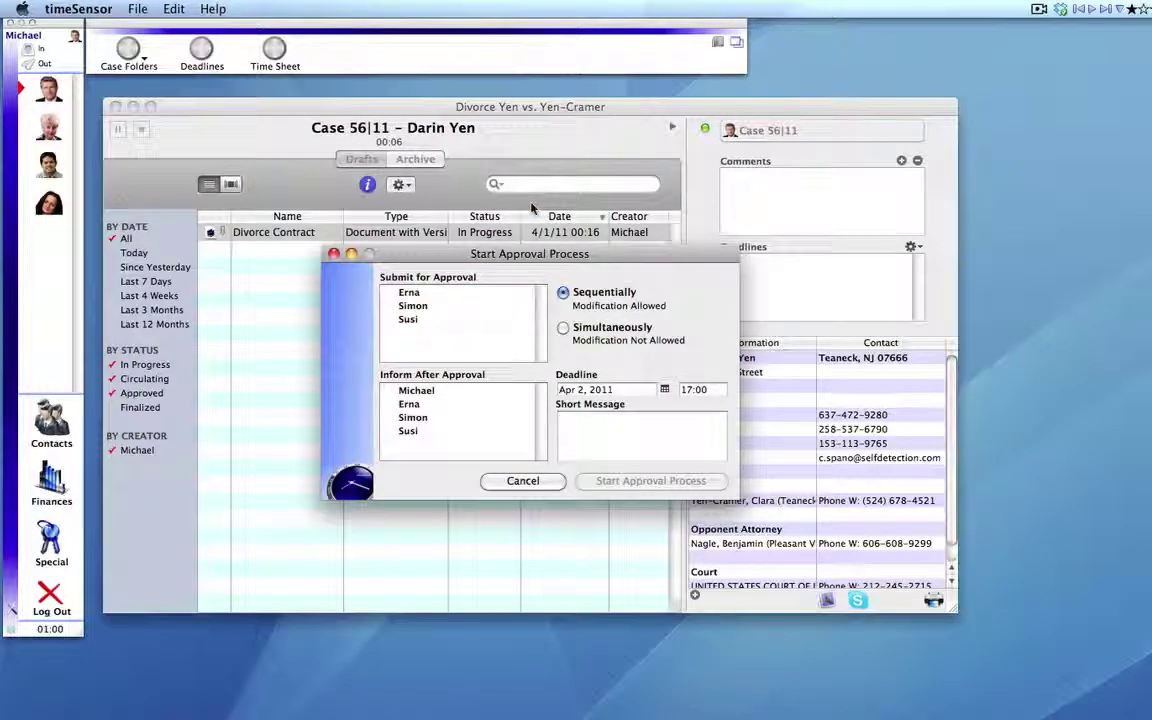
pyautogui.click(413, 305)
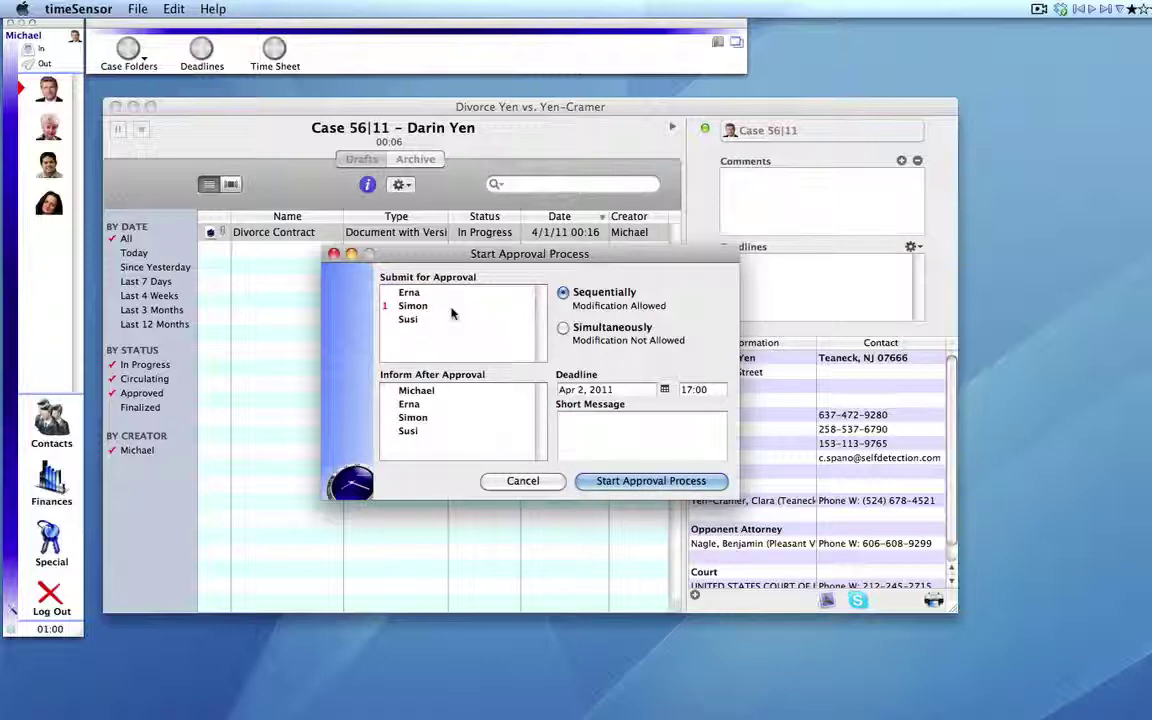
pyautogui.click(408, 293)
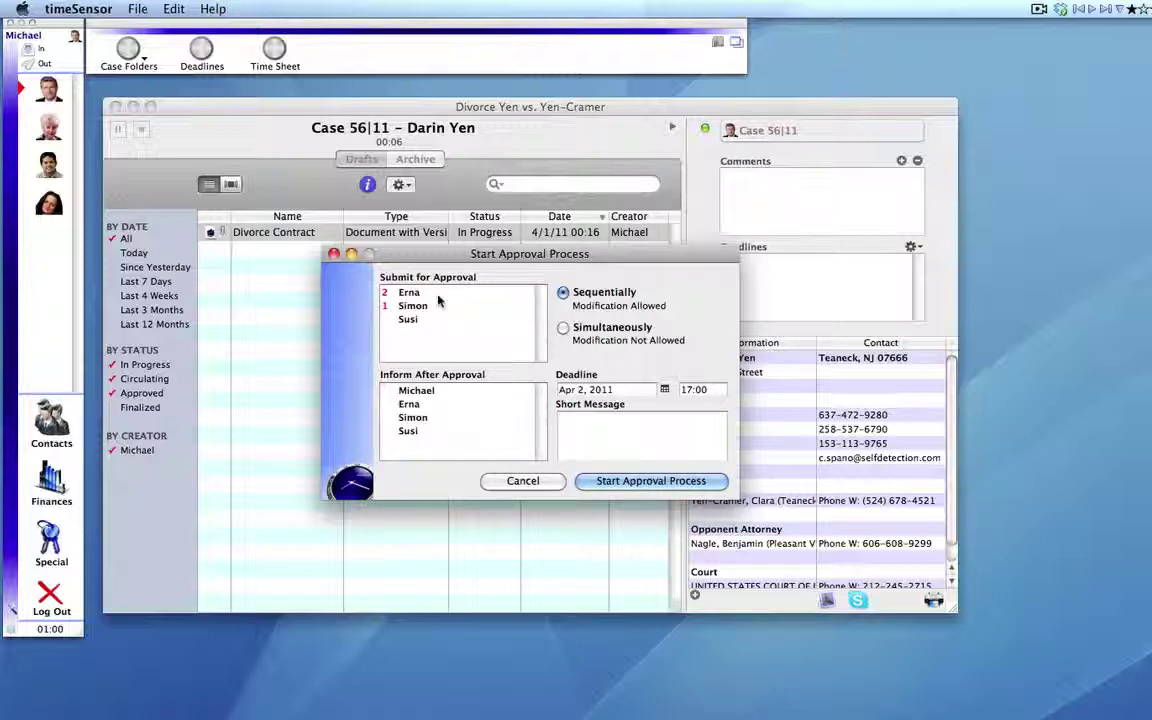
pyautogui.click(438, 395)
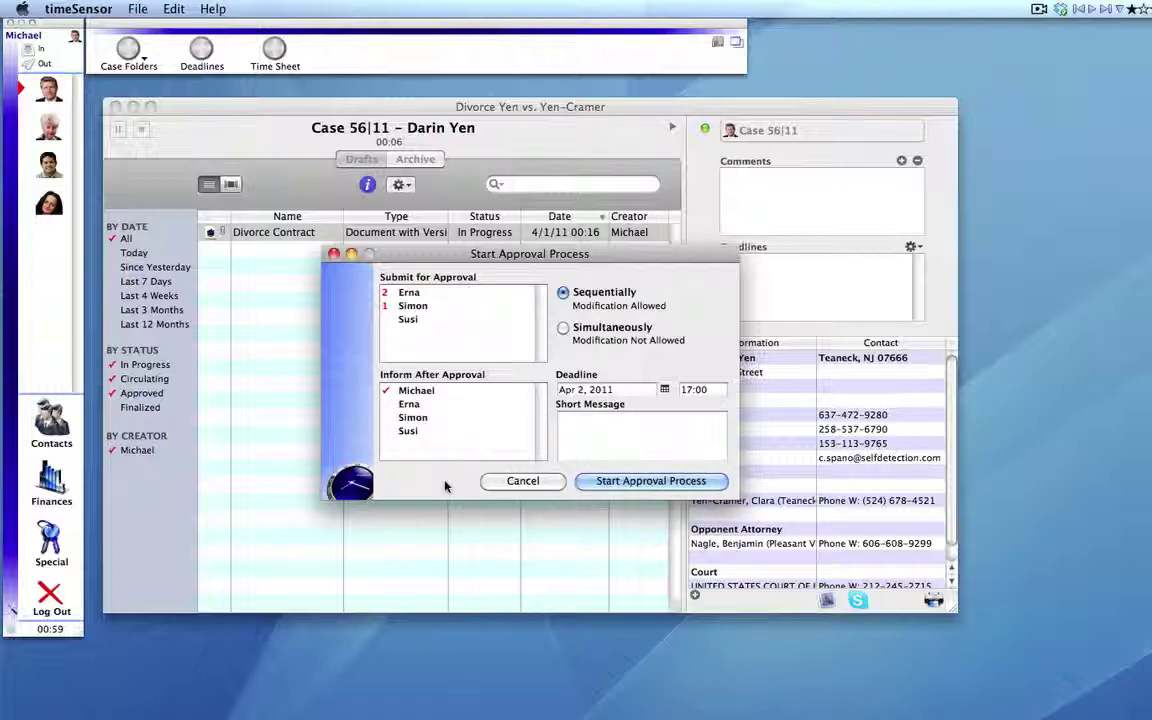
# - Add the short message "Please review and approve ASAP, thanks --" with the sender's first name and start the approval process
pyautogui.click(602, 431)
pyautogui.write('Please review and approve ASAP, thanks -- Michael')
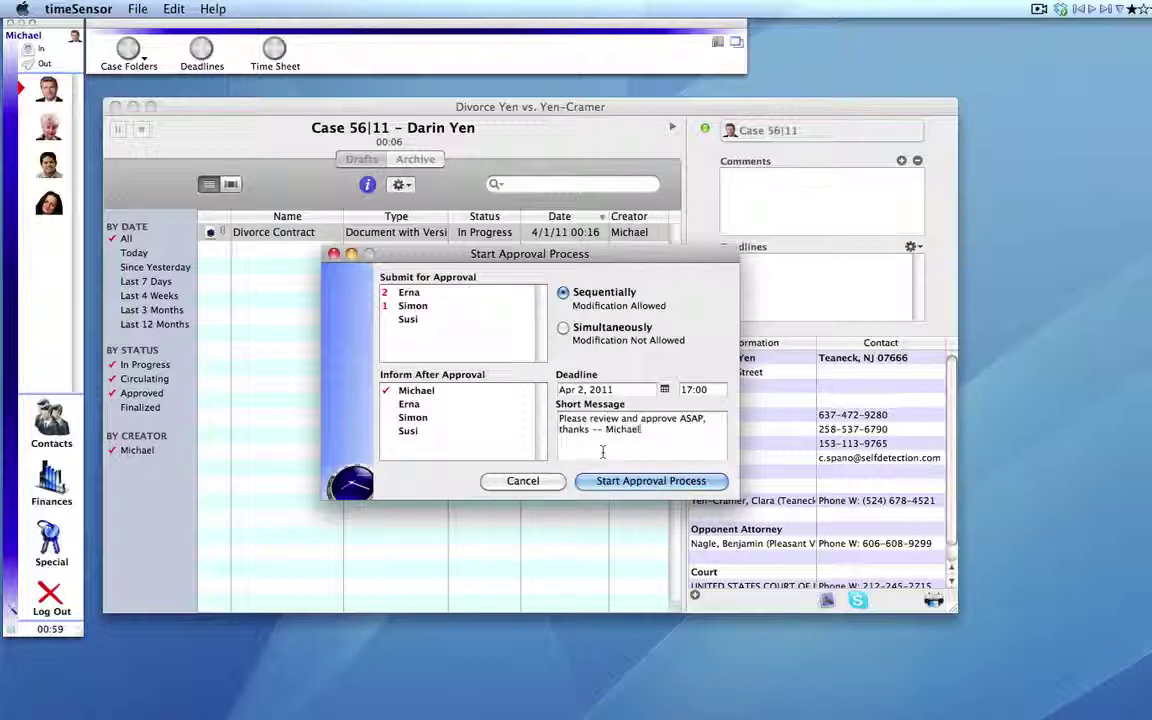
pyautogui.click(686, 485)
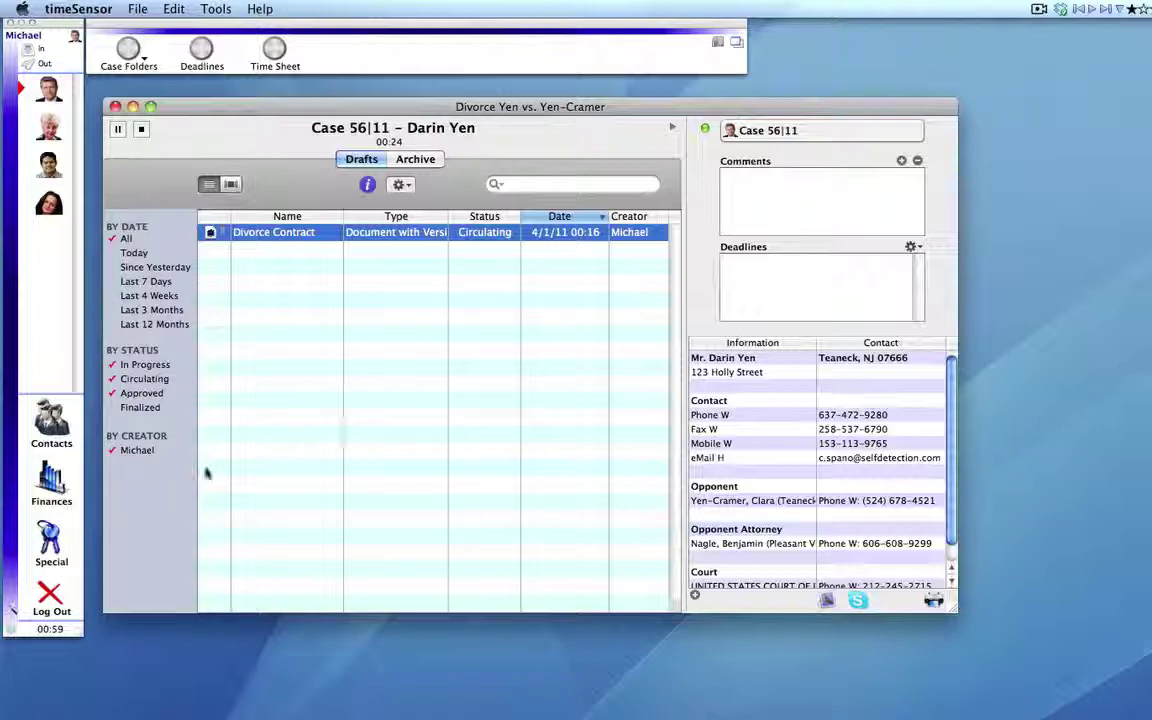
# - Log out of the draft creator's account and log in as the first approver
pyautogui.click(55, 598)
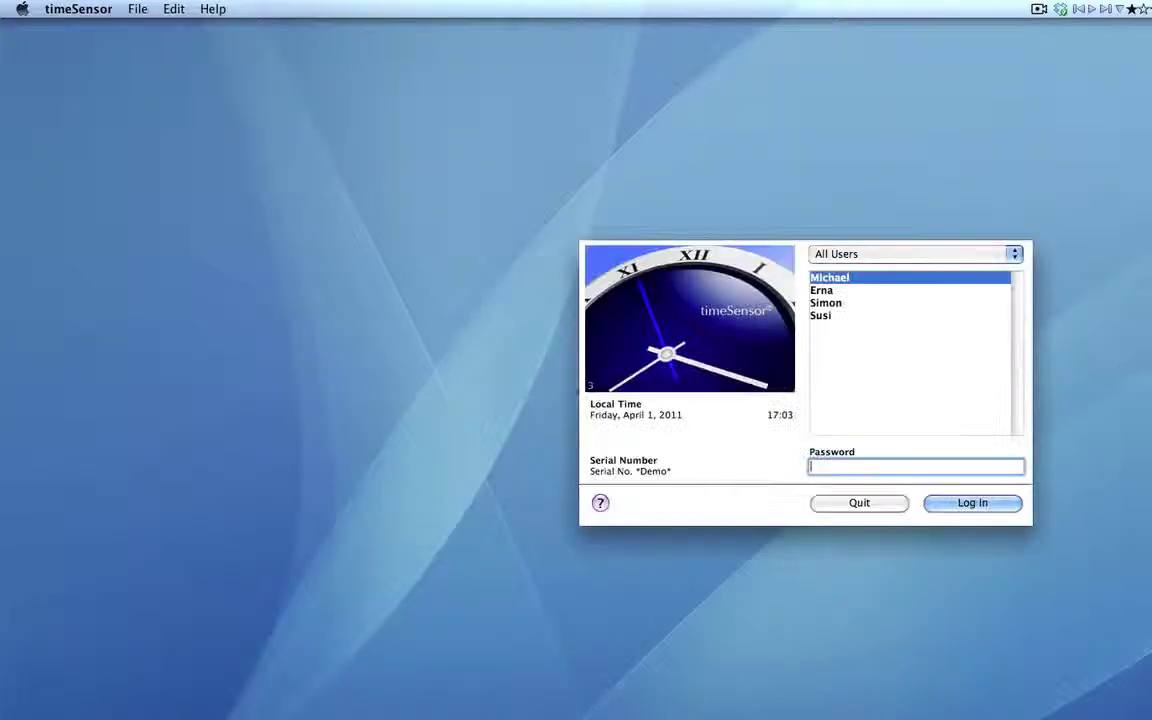
pyautogui.click(848, 304)
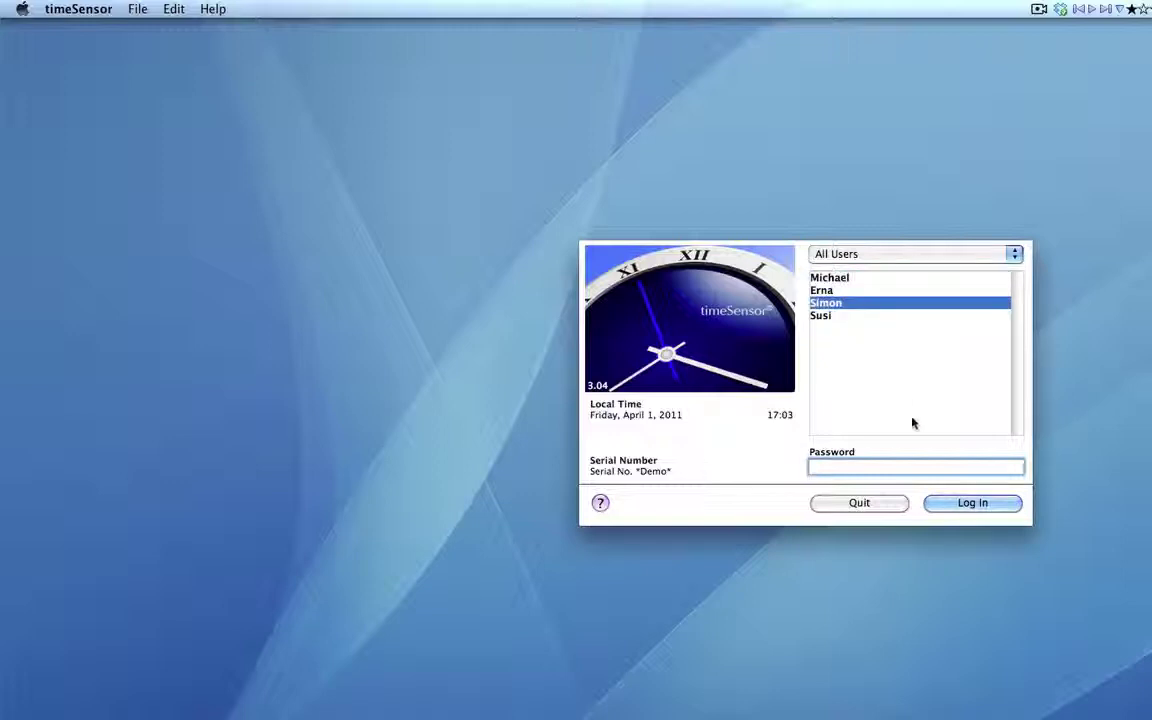
pyautogui.click(973, 503)
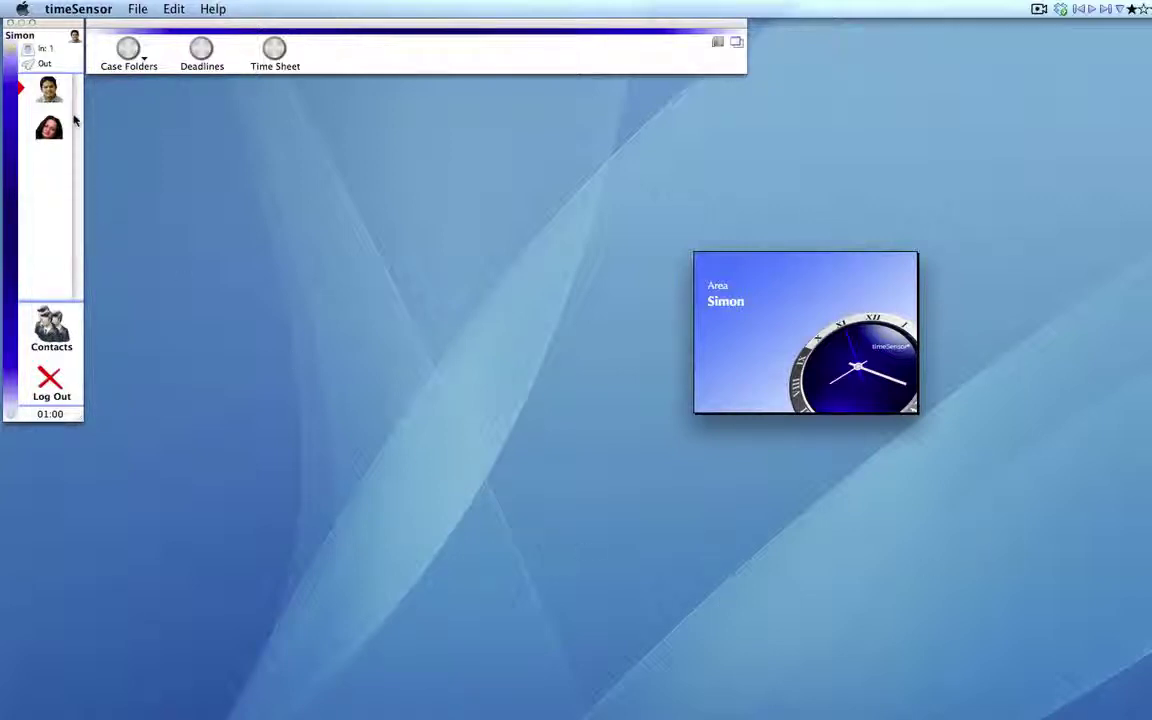
# - Open the first approver's "Please Approve" ticket from the inbox and read through its Divorce Contract draft
pyautogui.click(38, 50)
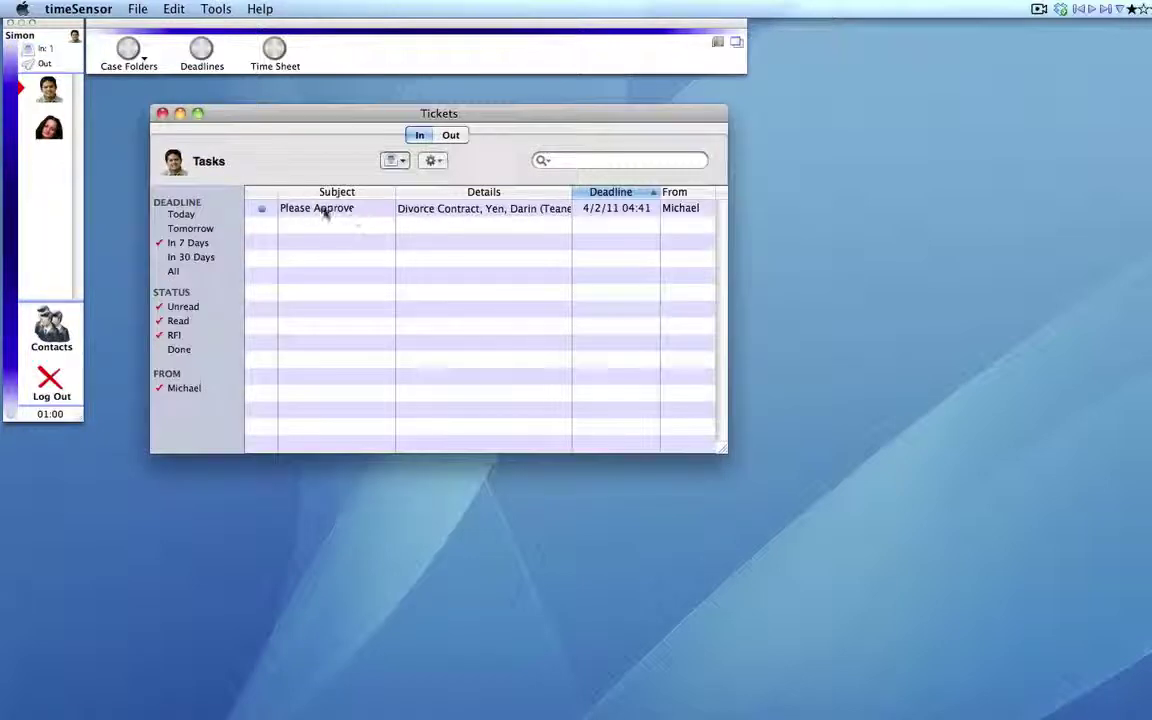
pyautogui.doubleClick(459, 208)
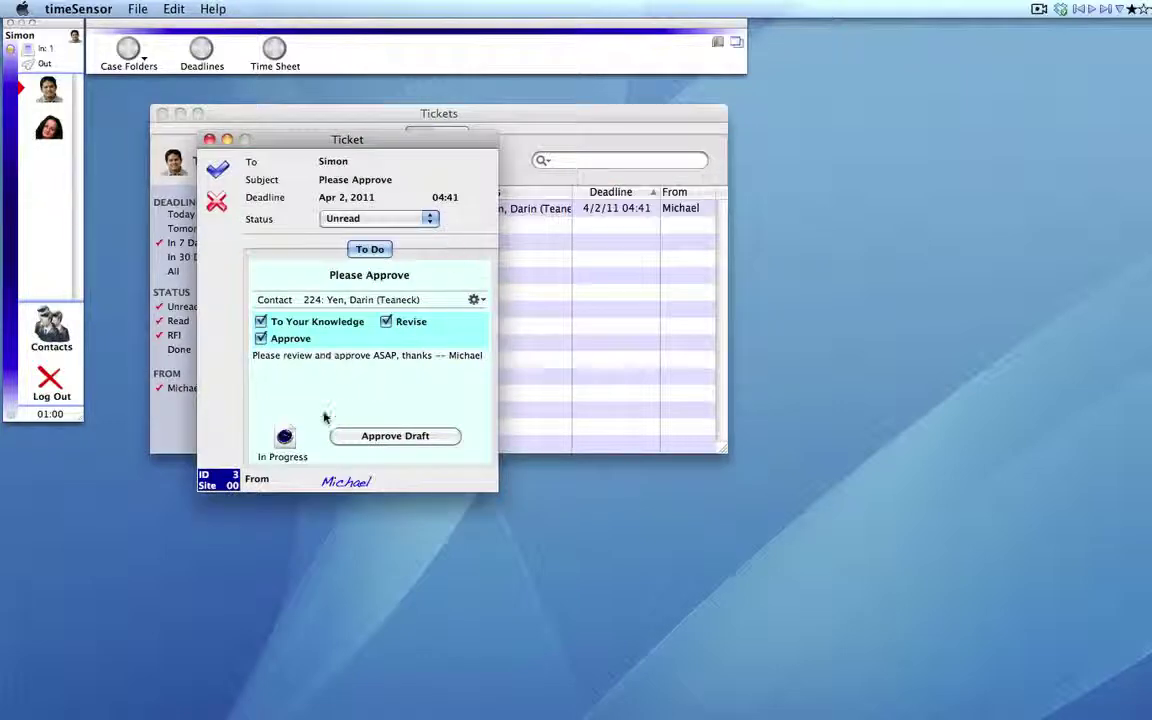
pyautogui.click(283, 447)
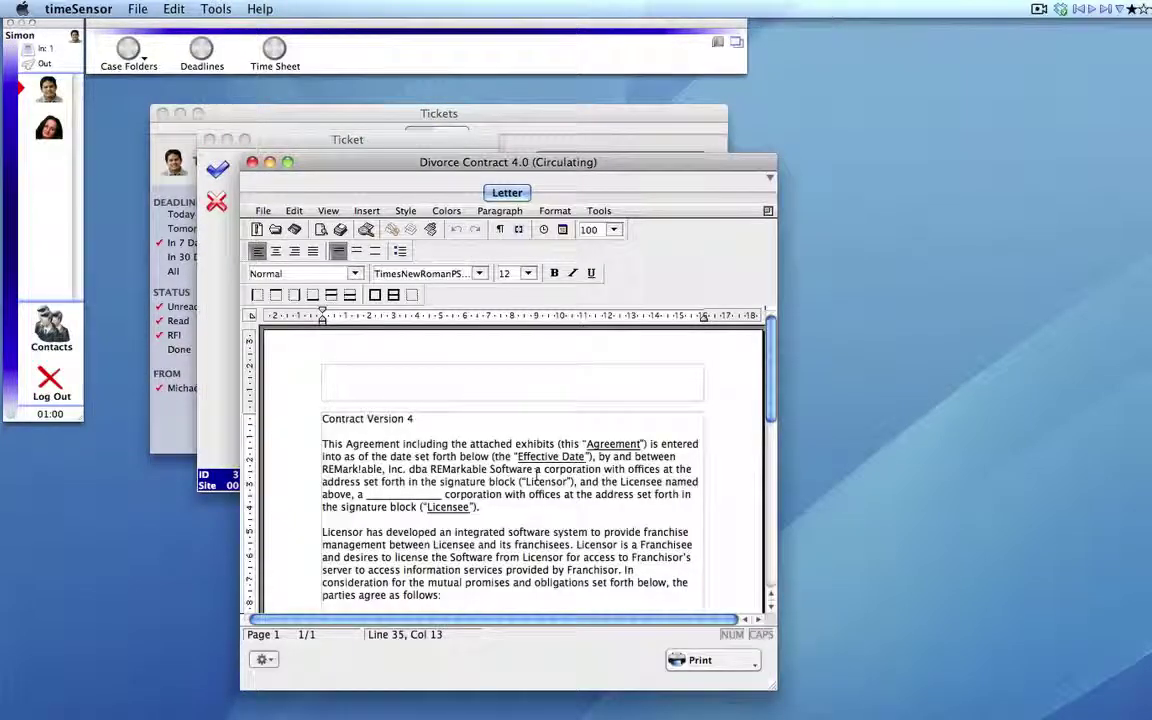
pyautogui.scroll(-10, 537, 452)
pyautogui.scroll(10, 537, 452)
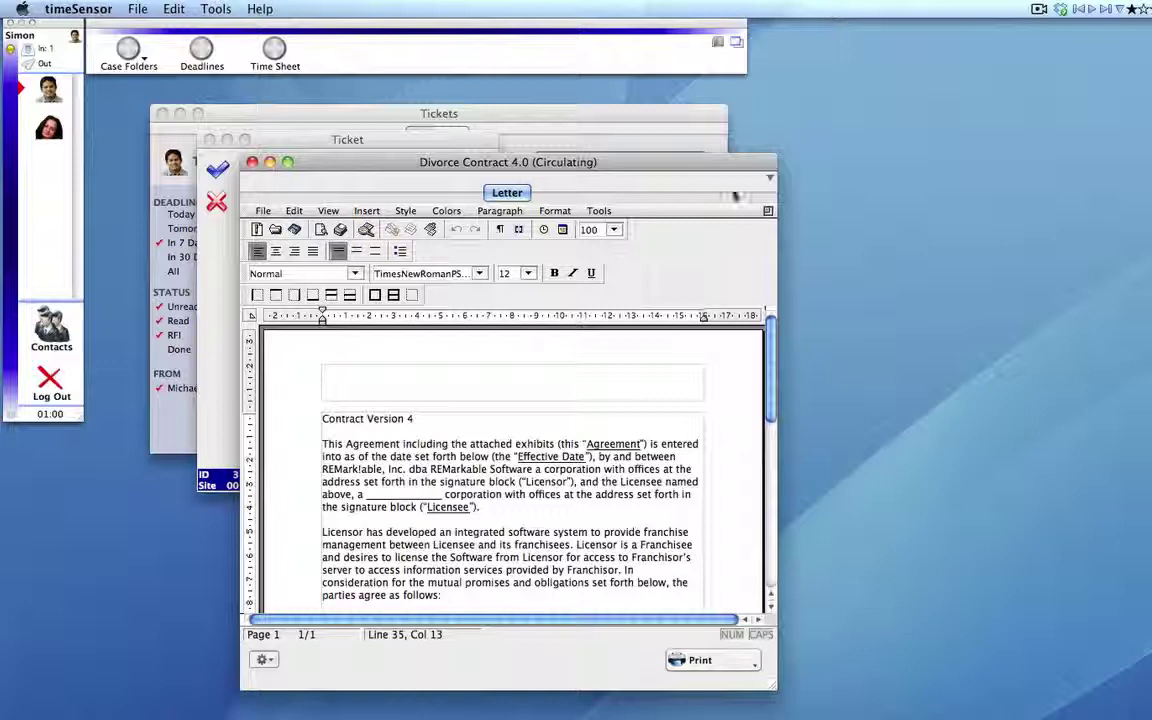
# - Show the draft's comments area and add the comment "I approve!"
pyautogui.click(767, 181)
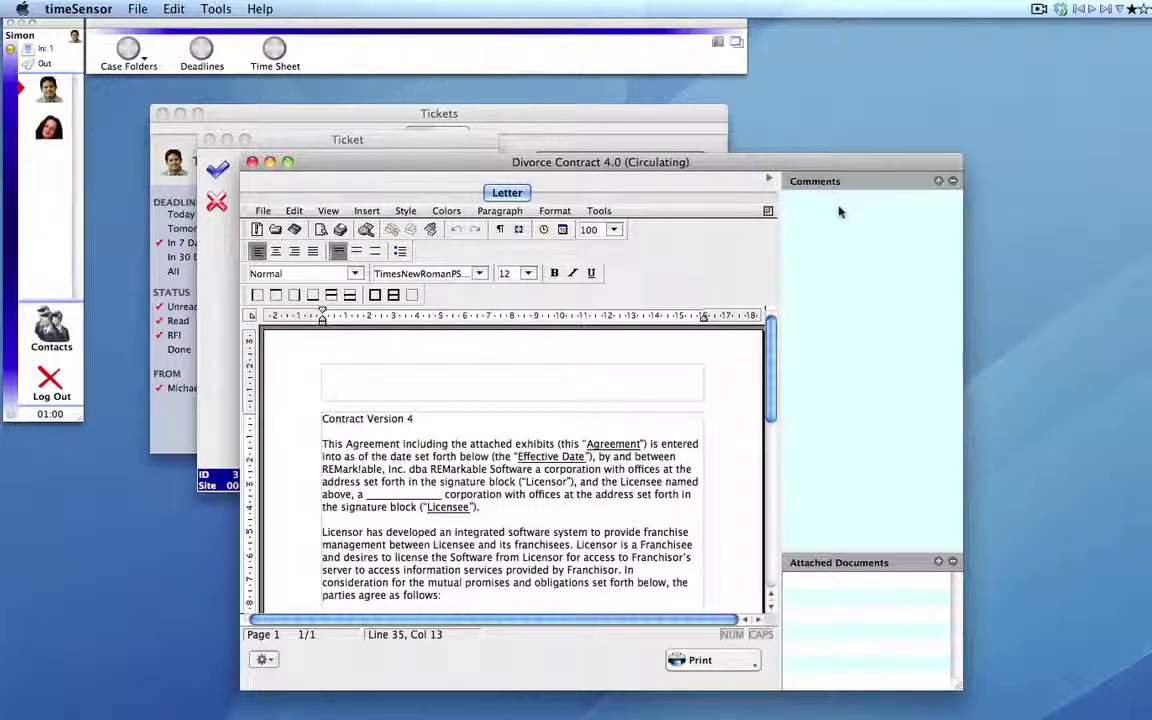
pyautogui.click(939, 181)
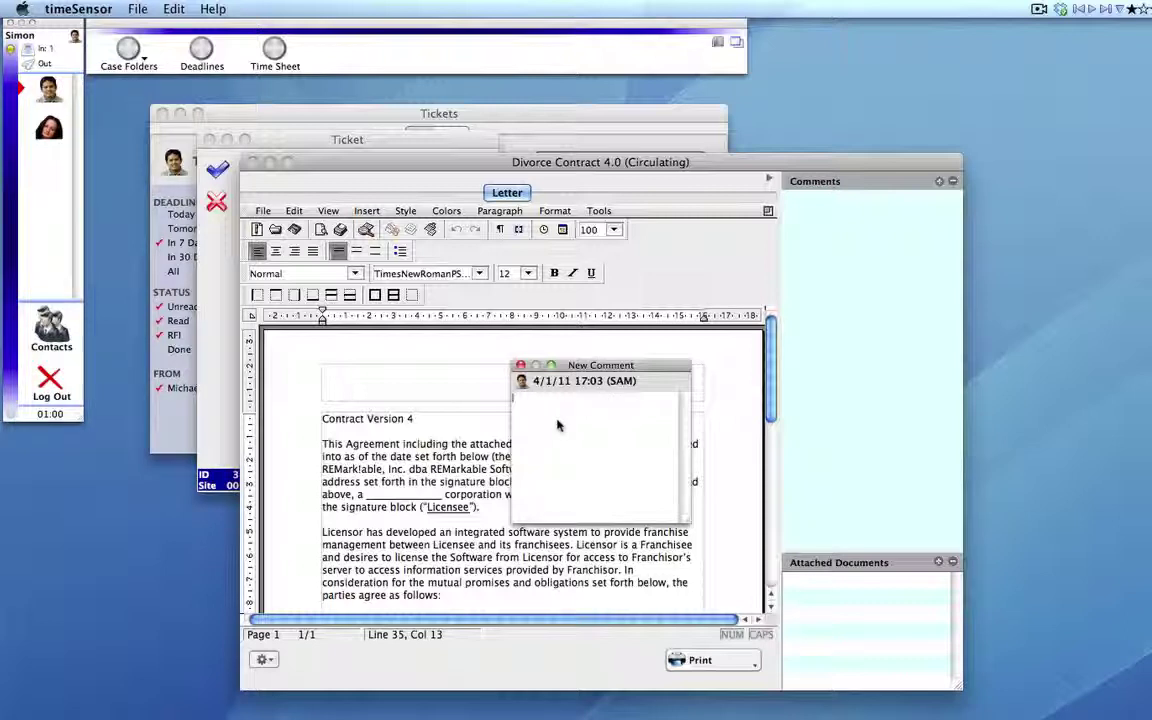
pyautogui.write('I approve')
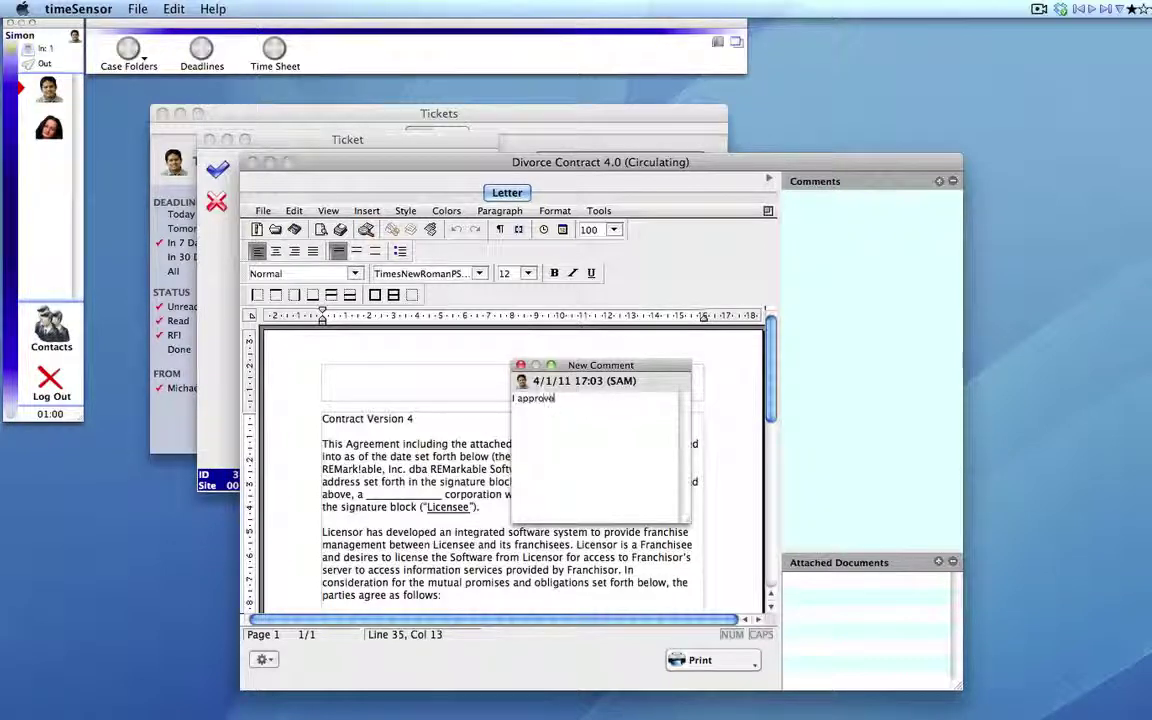
pyautogui.write('!')
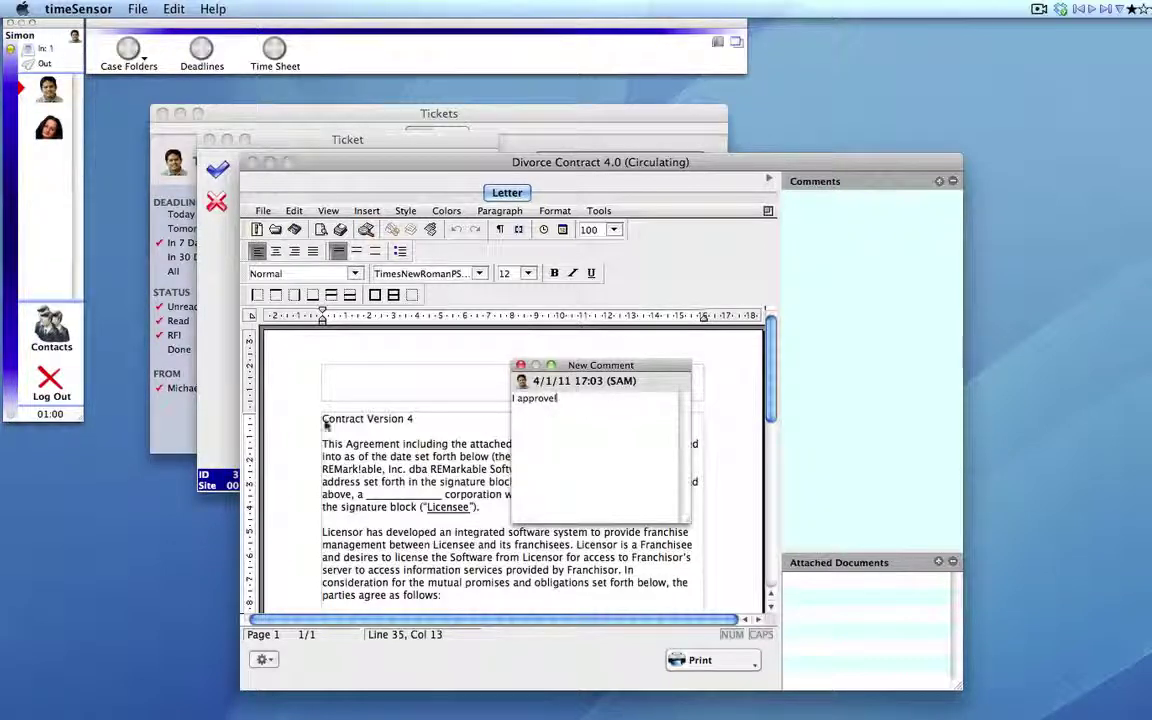
pyautogui.click(520, 365)
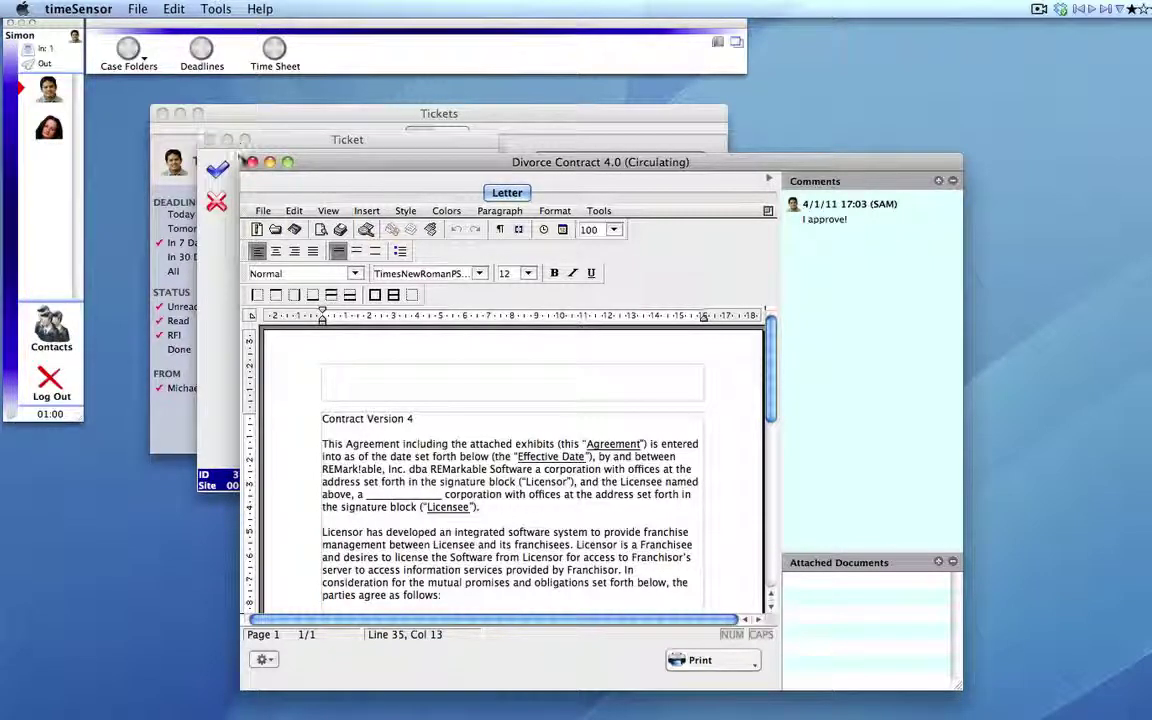
# - Save and close the commented draft without increasing its version, approve it from the ticket, and close the ticket list
pyautogui.click(251, 161)
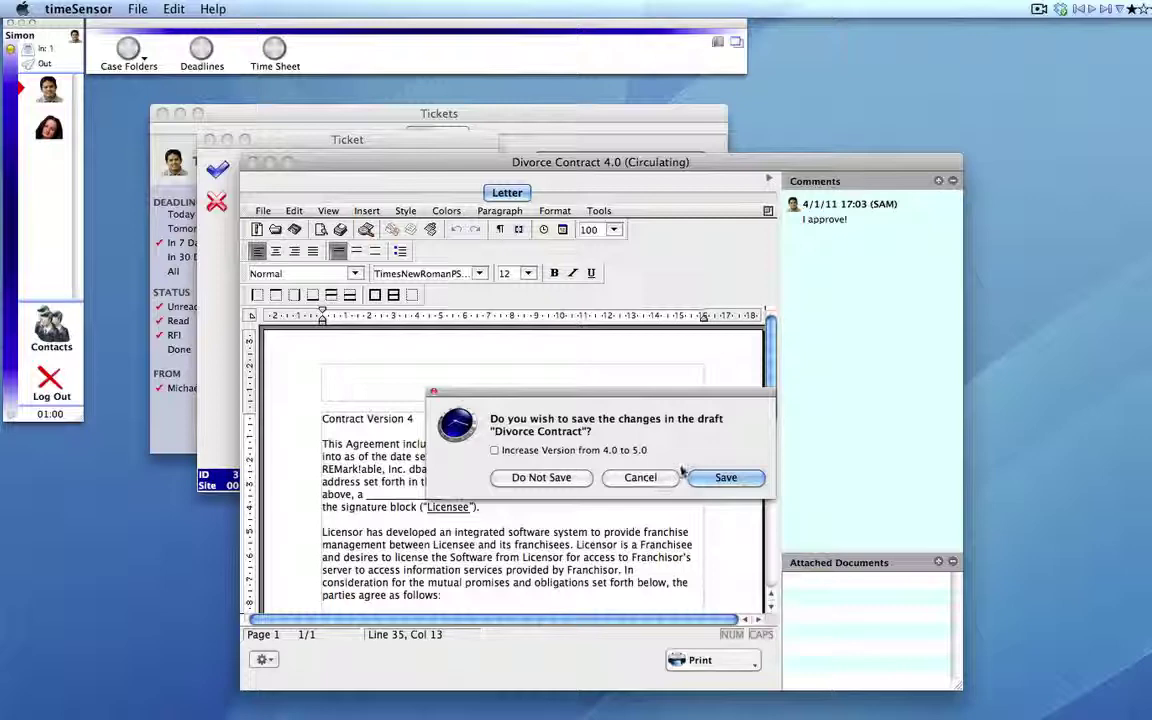
pyautogui.click(725, 478)
pyautogui.click(417, 436)
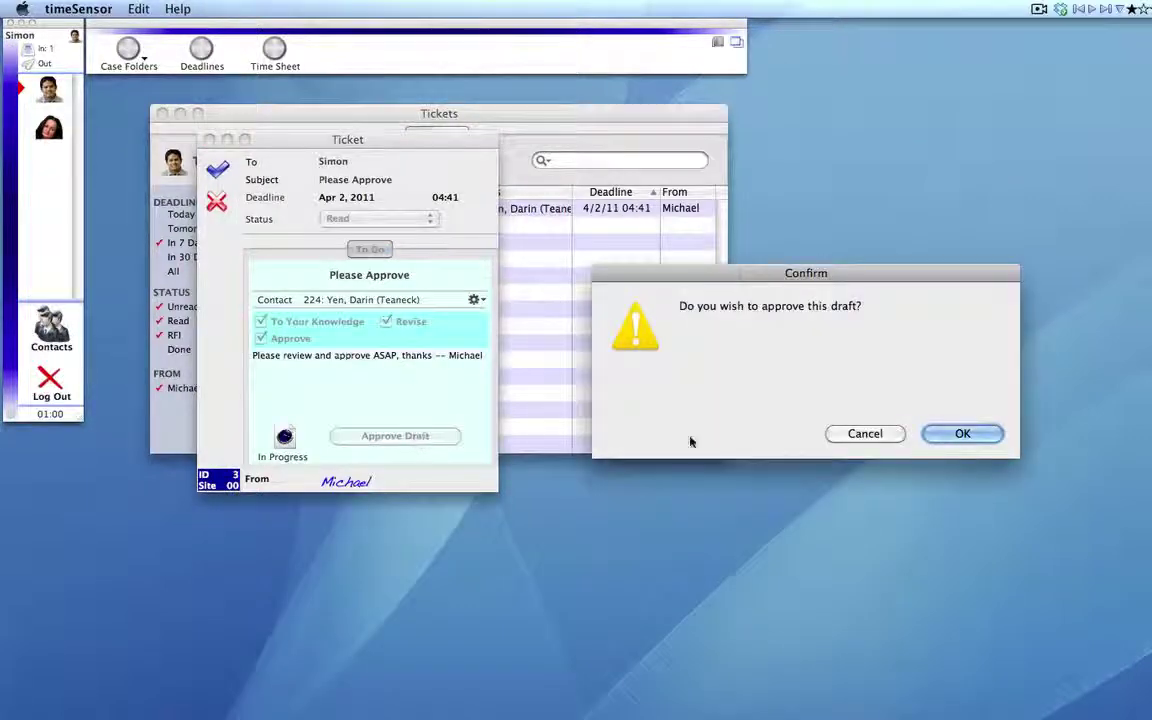
pyautogui.click(950, 436)
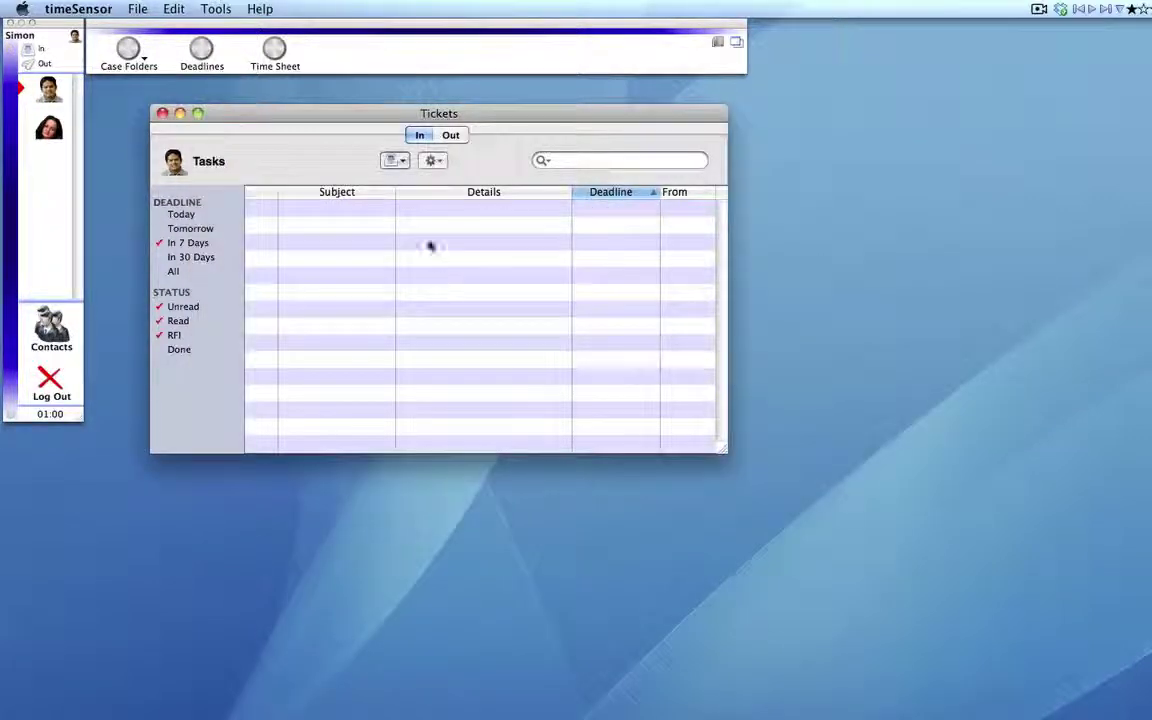
pyautogui.click(162, 113)
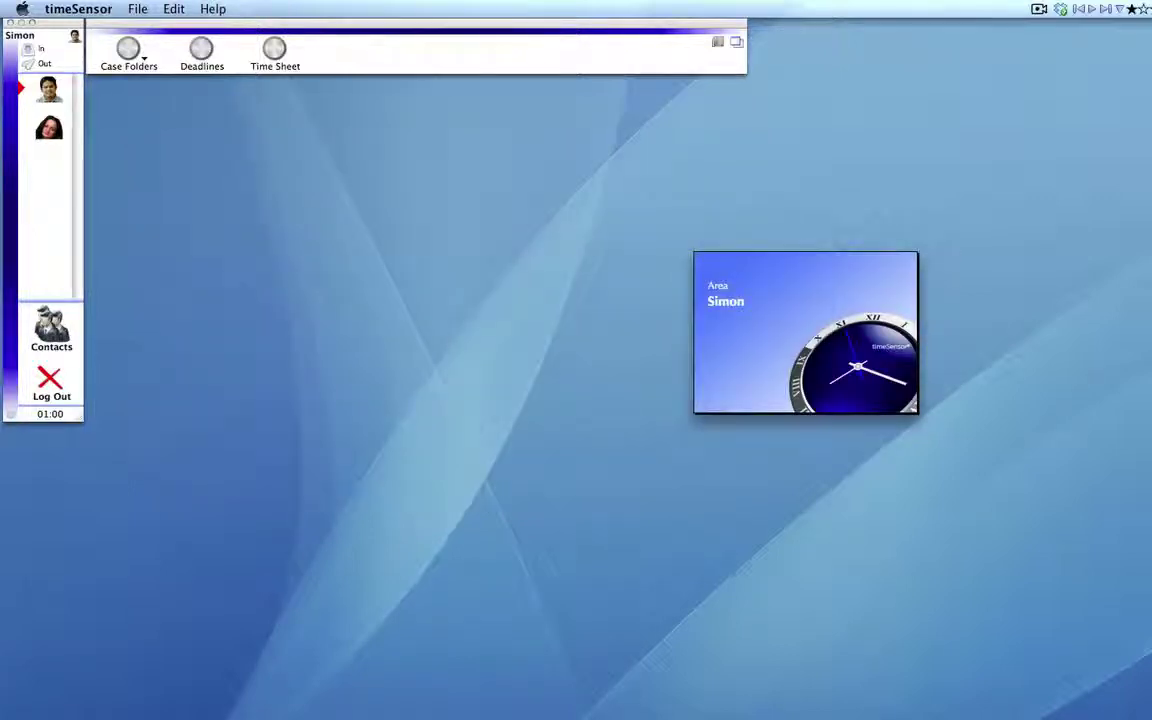
# - Log out of the first approver's account and log in as the second approver
pyautogui.click(45, 375)
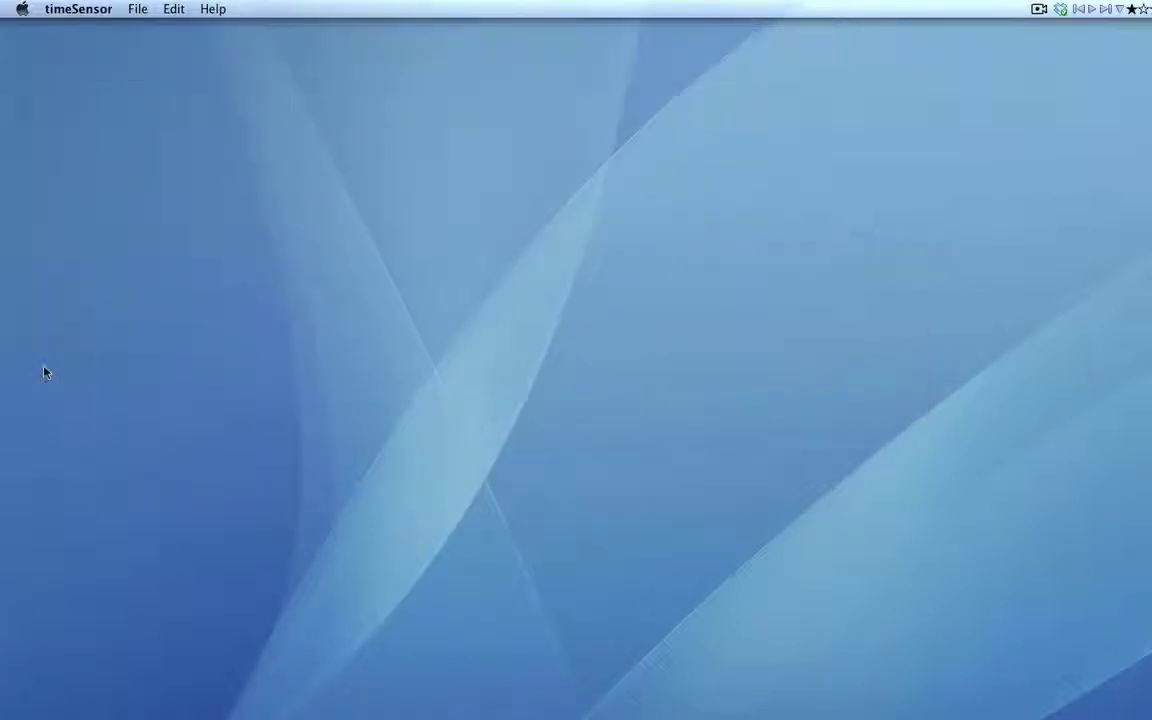
pyautogui.click(830, 290)
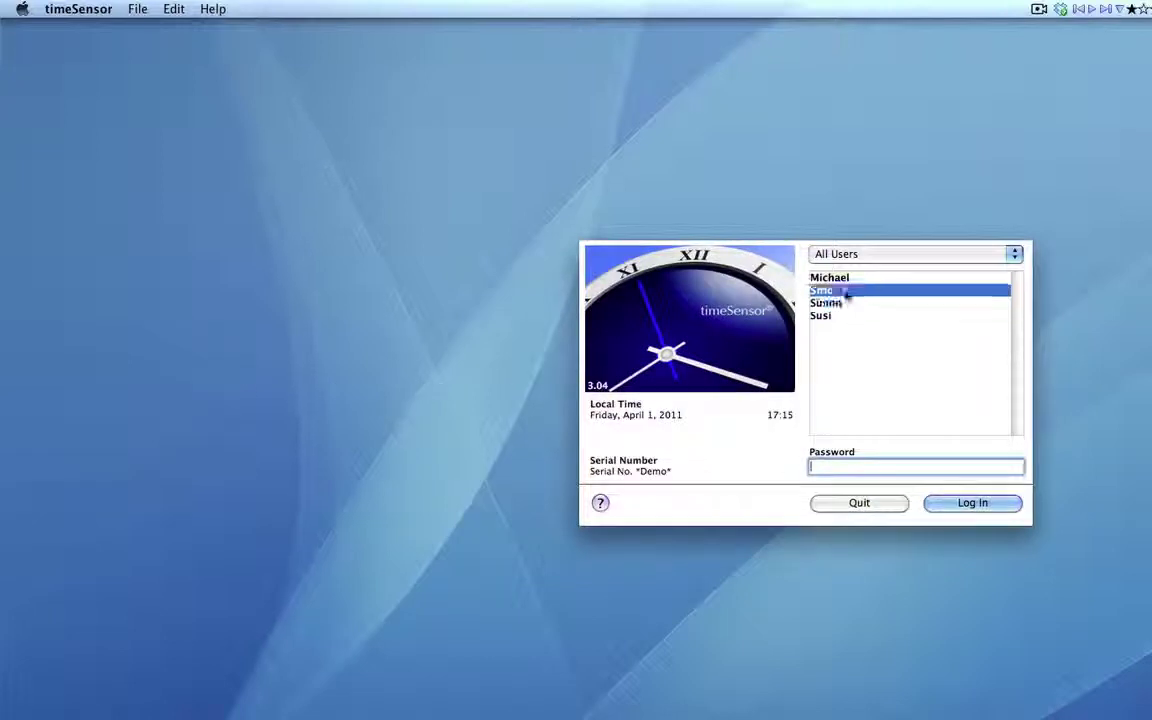
pyautogui.click(1002, 507)
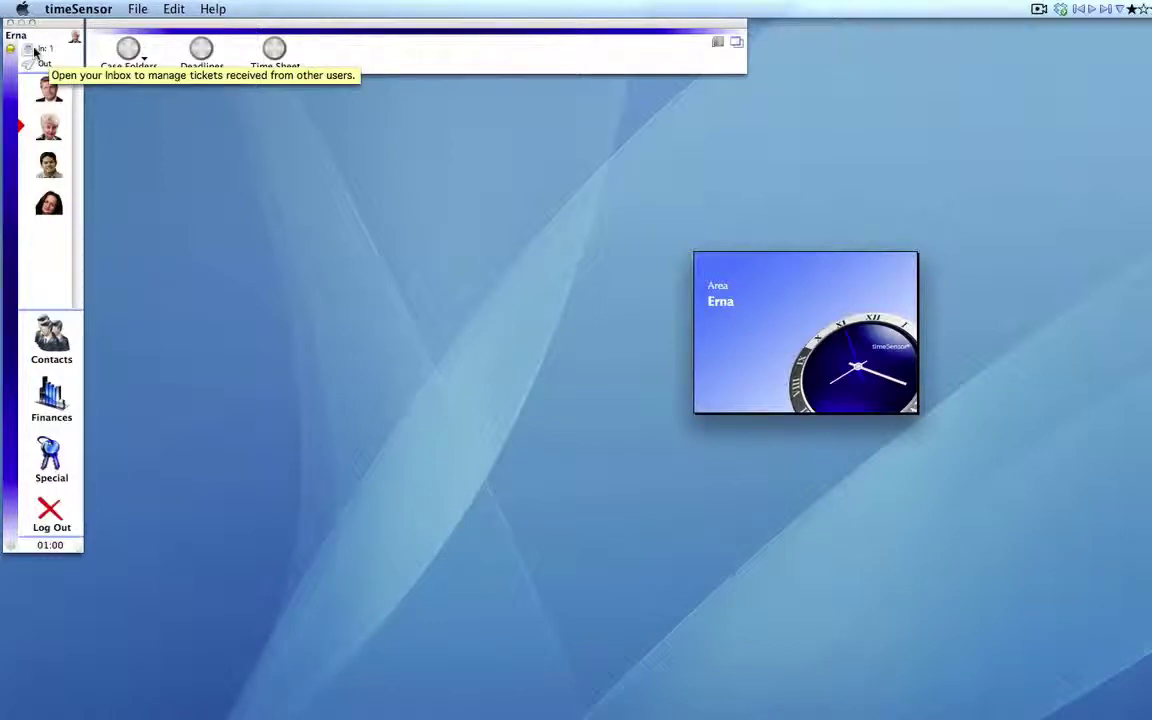
# - Open the second approver's "Please Approve" ticket and review the circulating Divorce Contract text from start to end
pyautogui.click(36, 49)
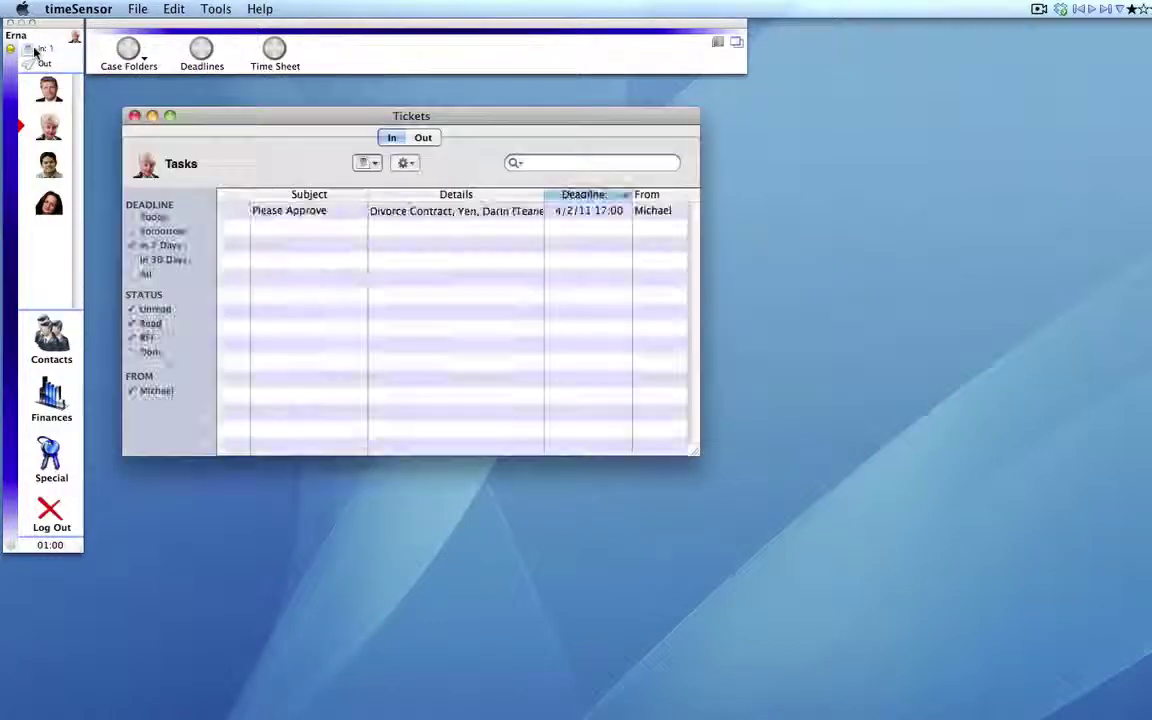
pyautogui.doubleClick(305, 212)
pyautogui.click(263, 441)
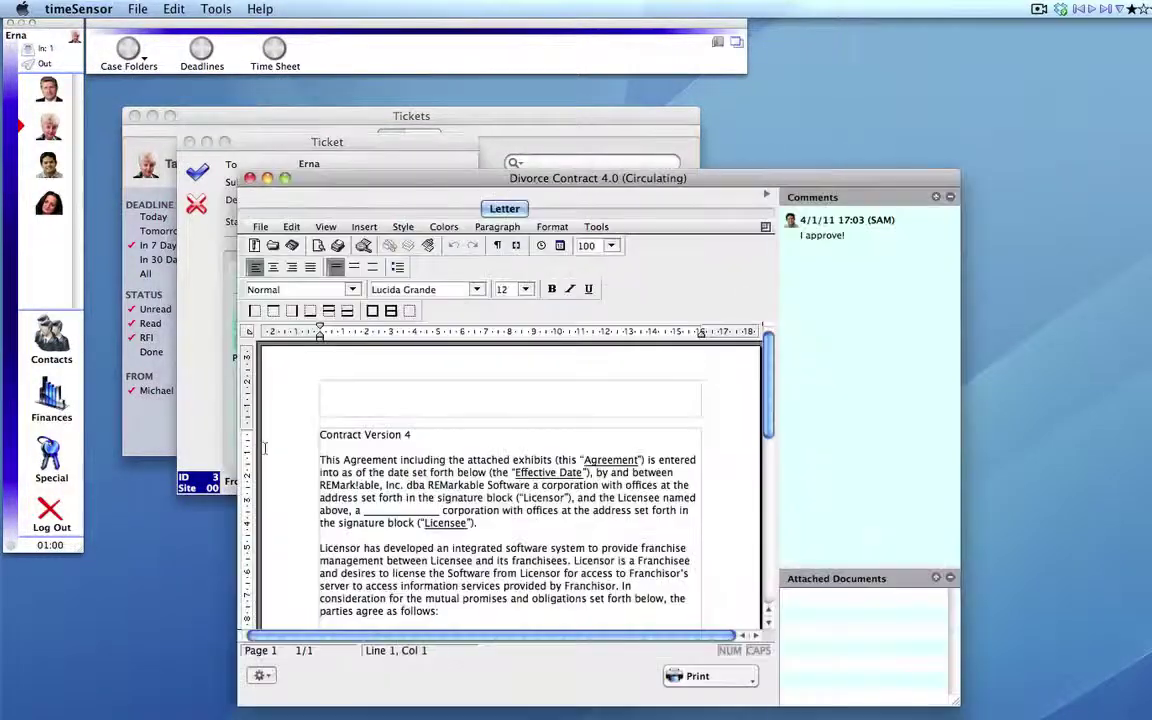
pyautogui.scroll(-5, 716, 425)
pyautogui.scroll(-5, 716, 425)
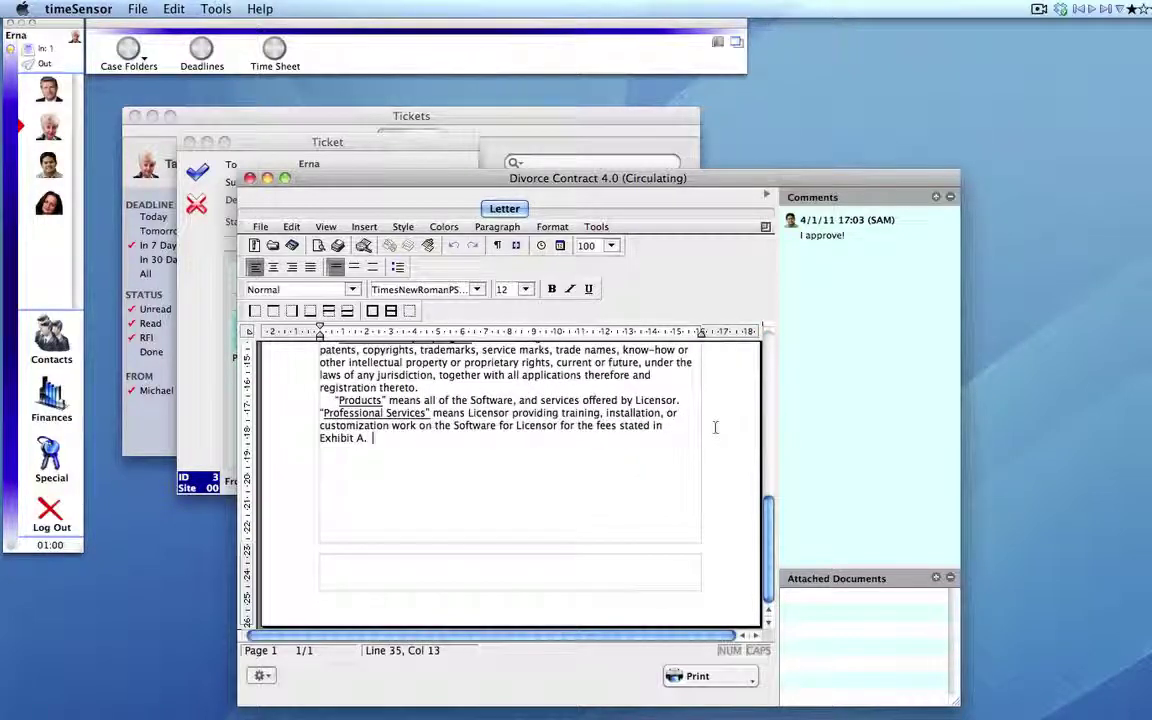
pyautogui.scroll(10, 715, 427)
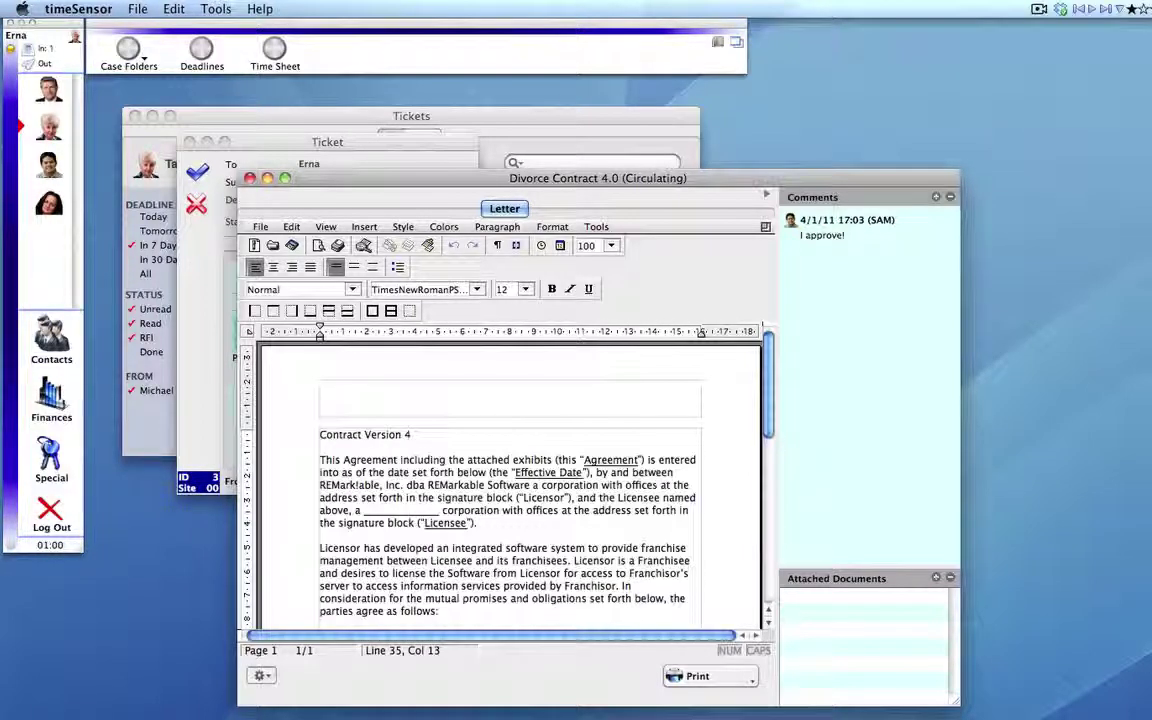
# - Add WP11.pdf from the desktop to the Divorce Contract draft as a second document beside the letter, and return to the letter
pyautogui.click(1059, 292)
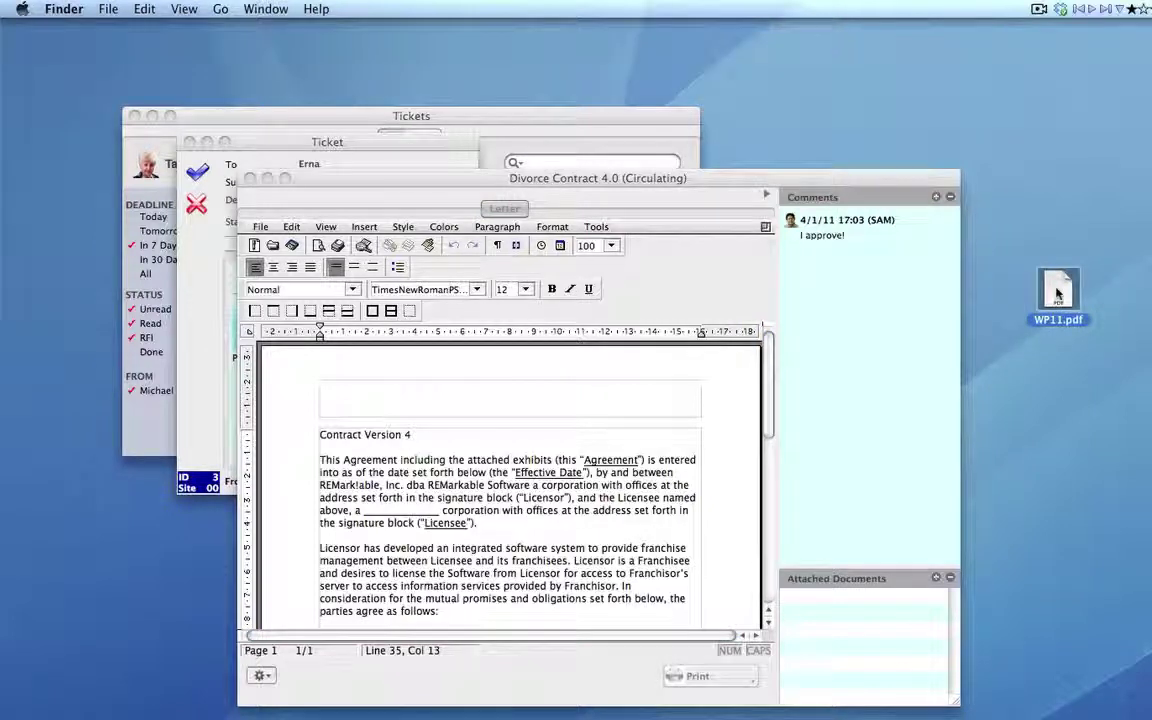
pyautogui.moveTo(1058, 292); pyautogui.dragTo(576, 203)
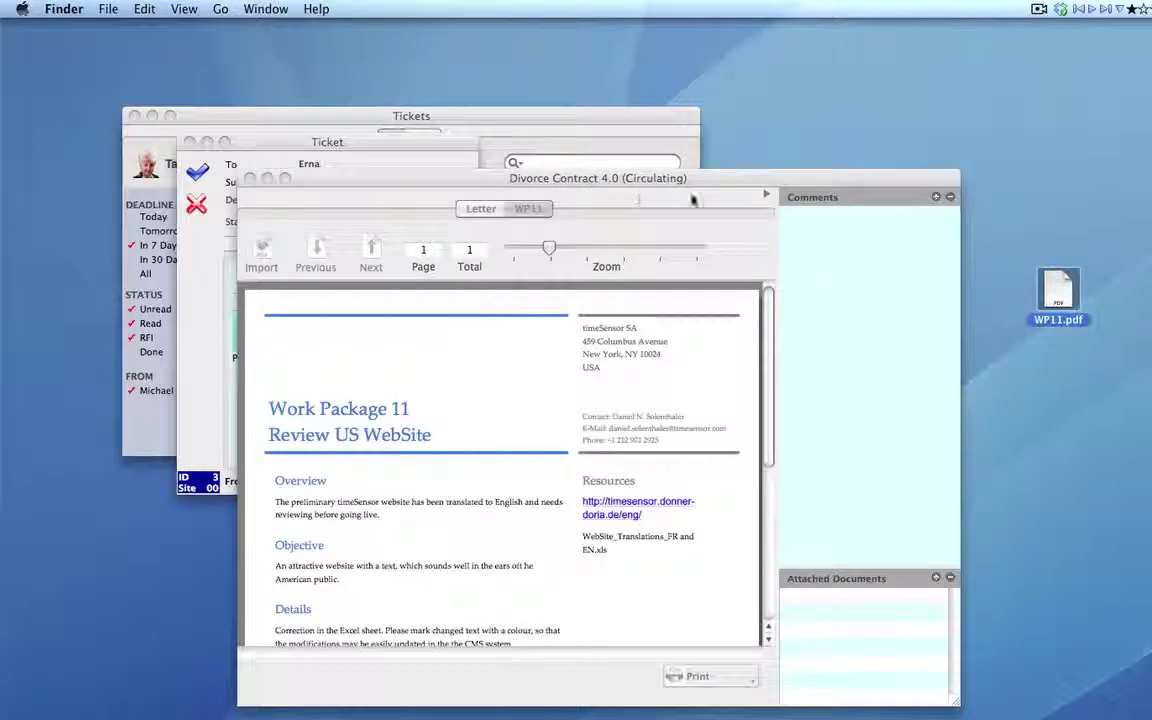
pyautogui.click(482, 209)
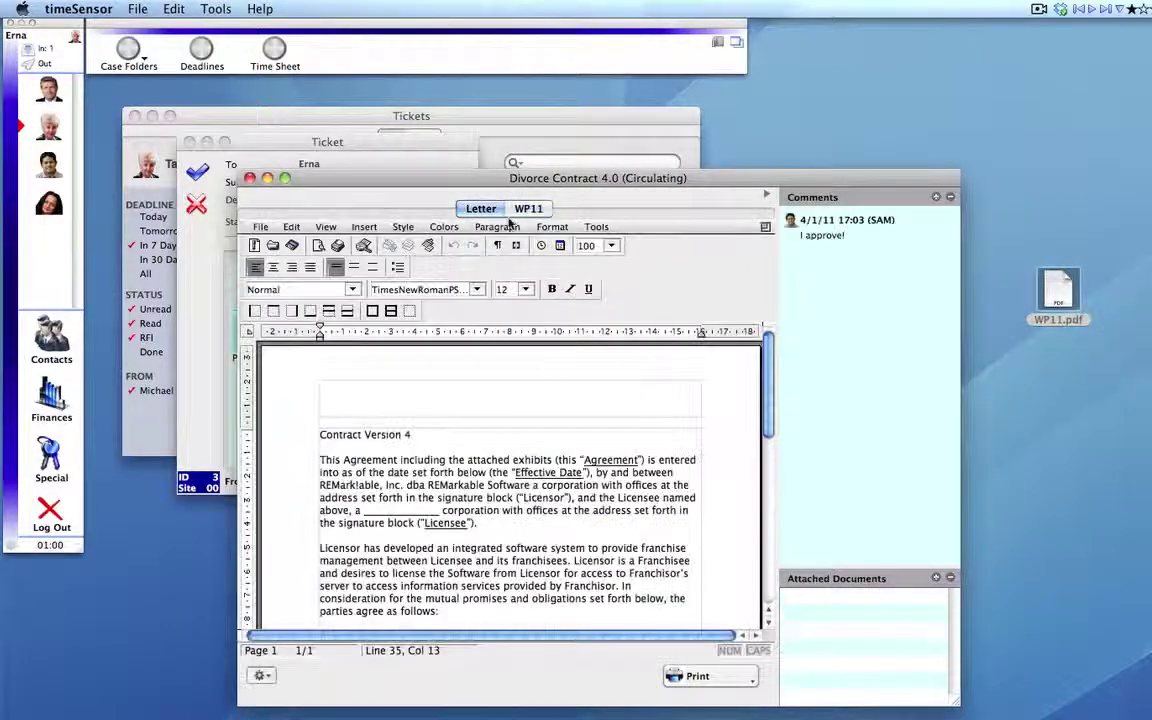
# - Add the comment "Looks Good Now! I have added the proper attachment." to the draft, signed with the approver's first name
pyautogui.click(936, 197)
pyautogui.write('Looks Good Now! I have added the proper attachment.  Erna')
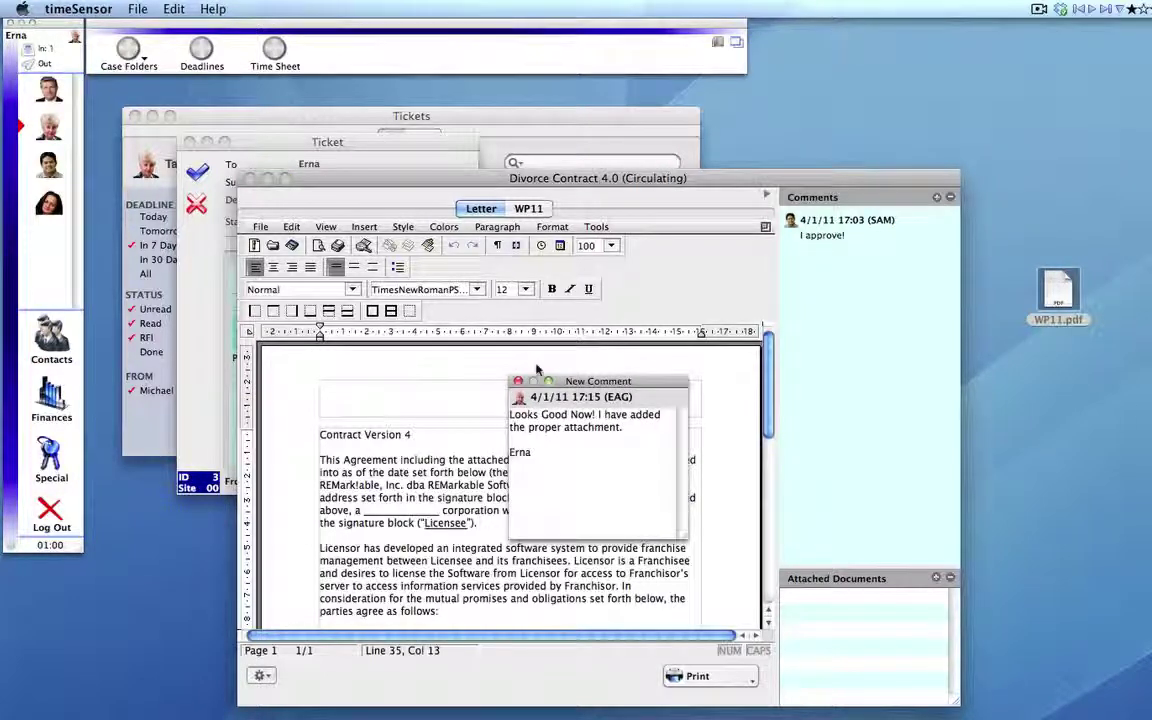
pyautogui.click(518, 382)
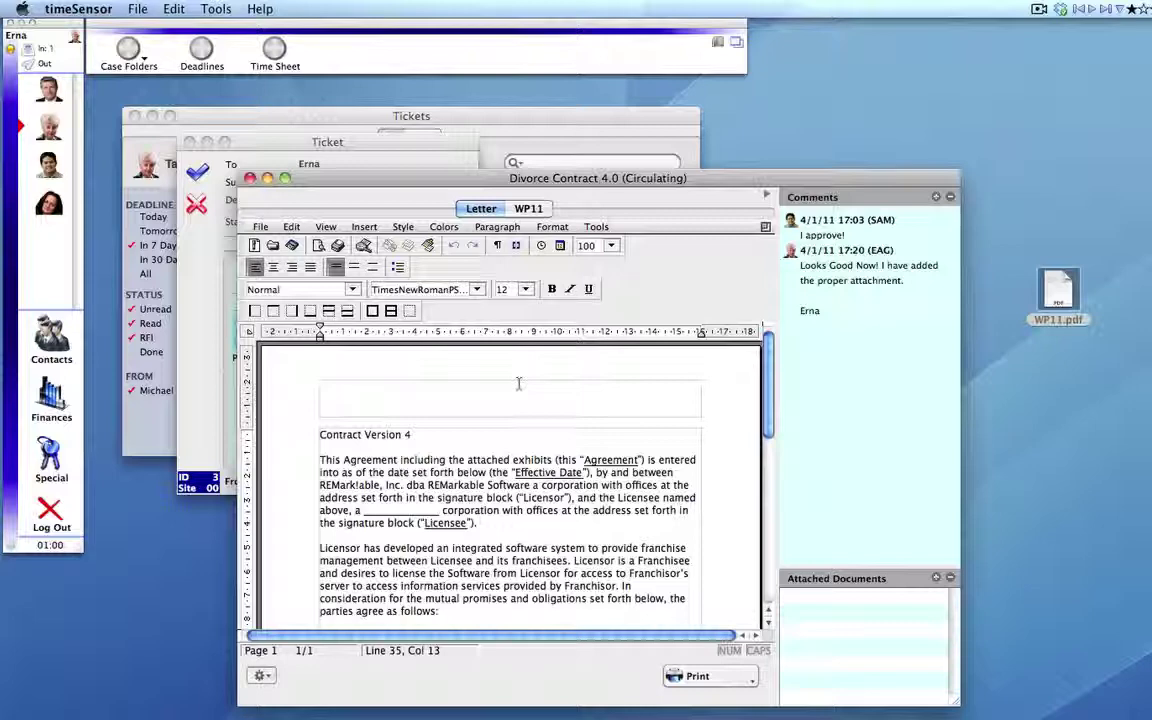
# - Save and close the Divorce Contract draft without increasing its version, and approve the draft from the second approver's ticket
pyautogui.click(251, 178)
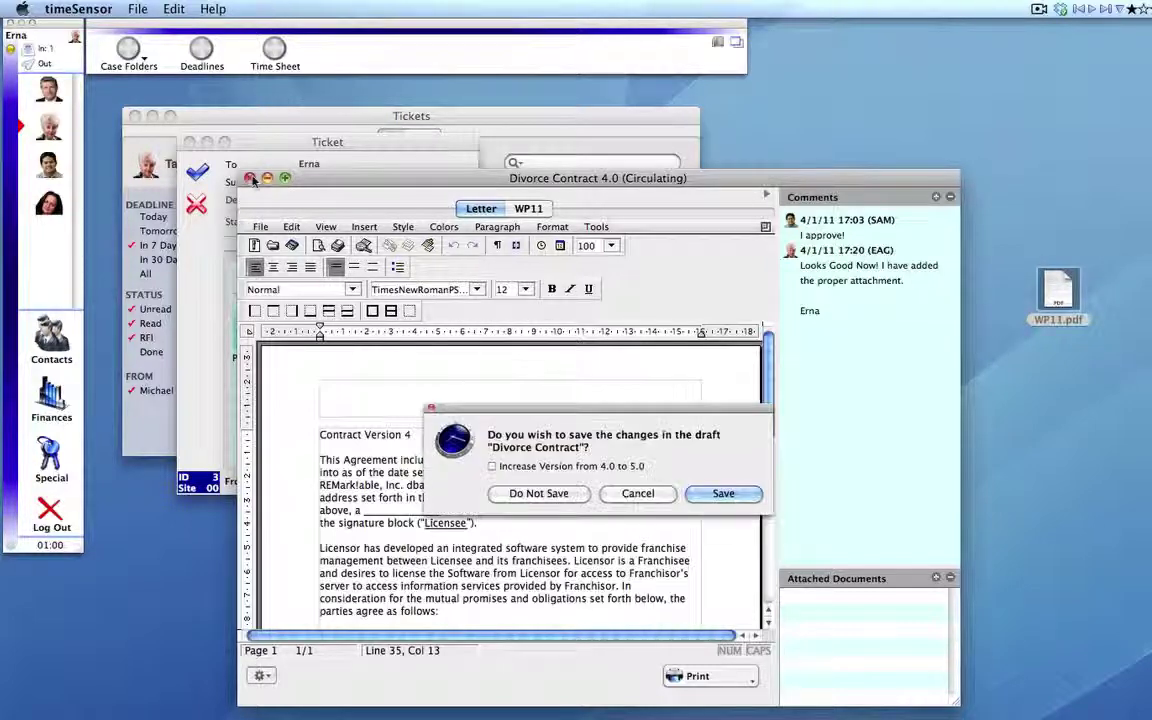
pyautogui.click(723, 493)
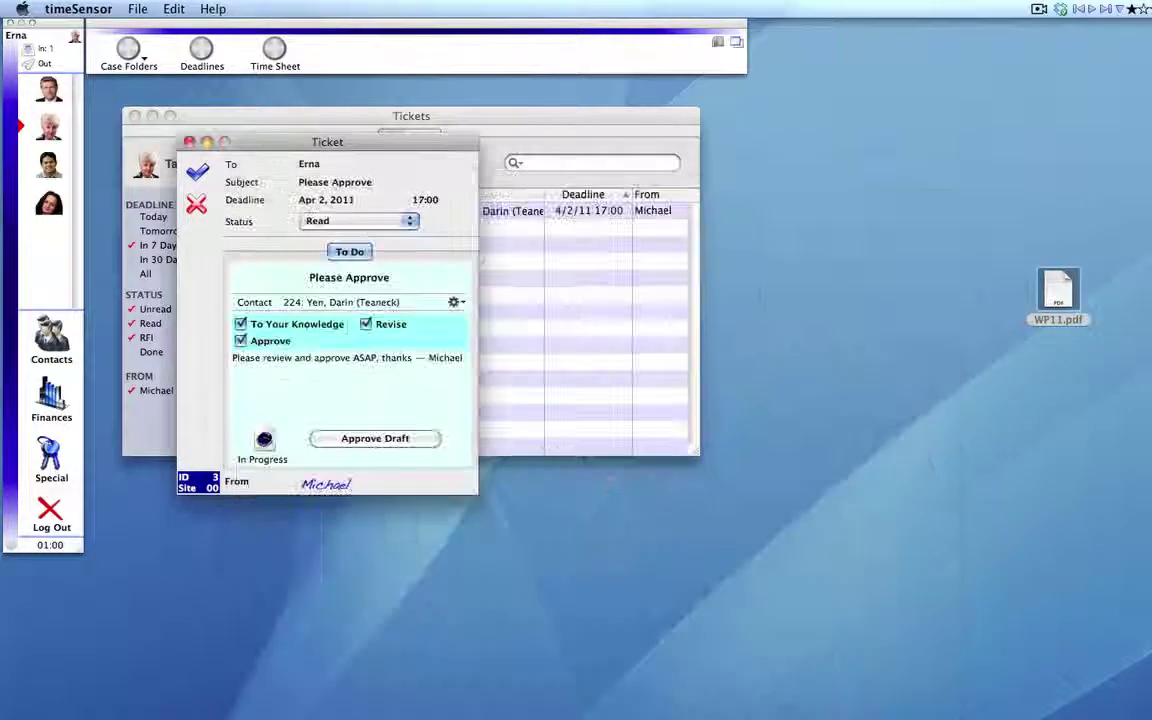
pyautogui.click(404, 440)
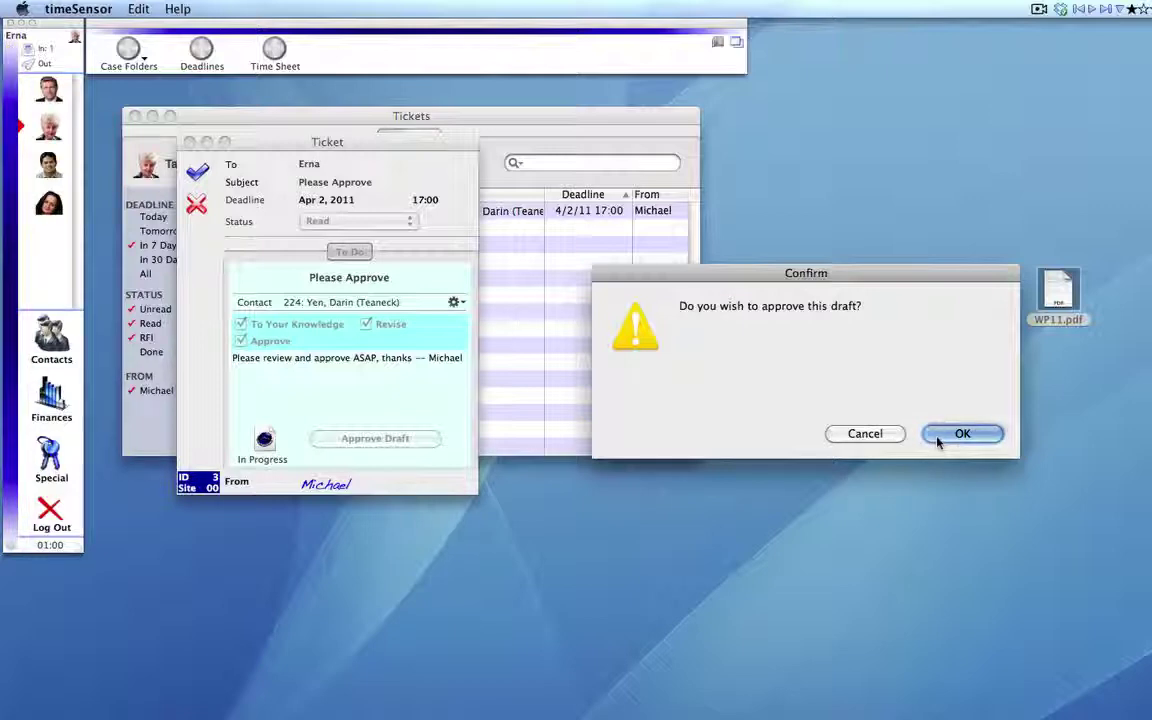
pyautogui.click(962, 434)
pyautogui.click(135, 116)
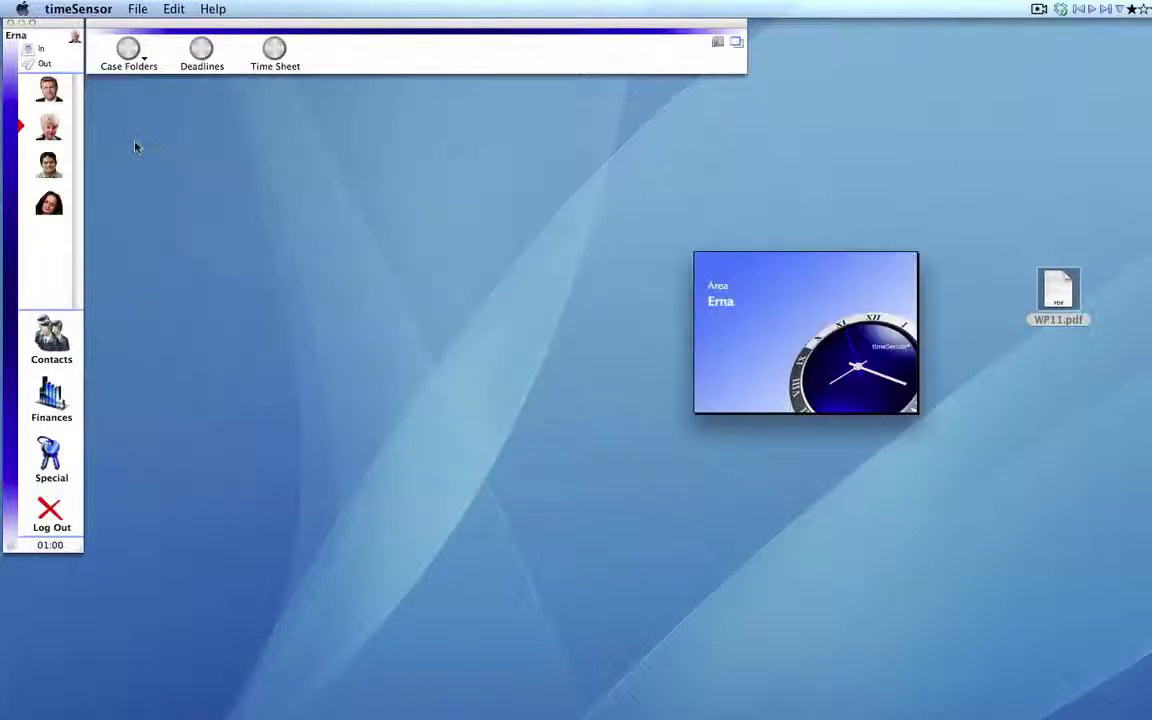
# - Log out of the second approver's account and log in as the draft's creator
pyautogui.click(47, 507)
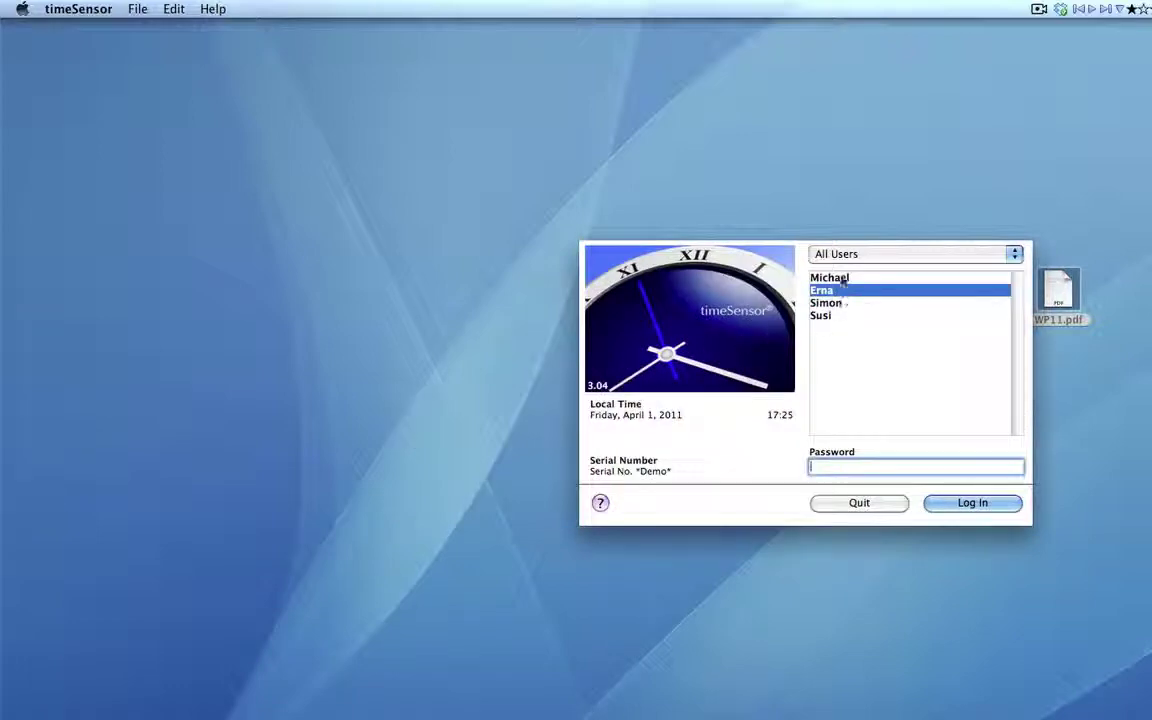
pyautogui.click(840, 278)
pyautogui.click(962, 503)
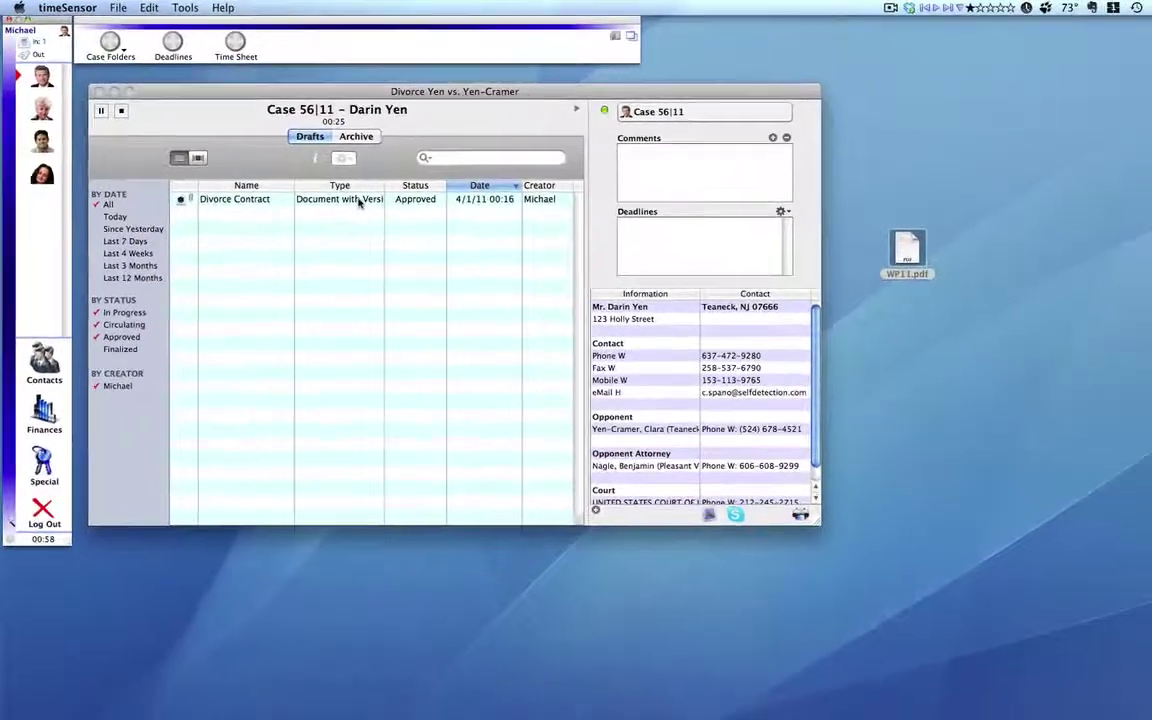
# - Open the approved Divorce Contract draft from the case folder and review the letter and its WP11 document
pyautogui.doubleClick(420, 232)
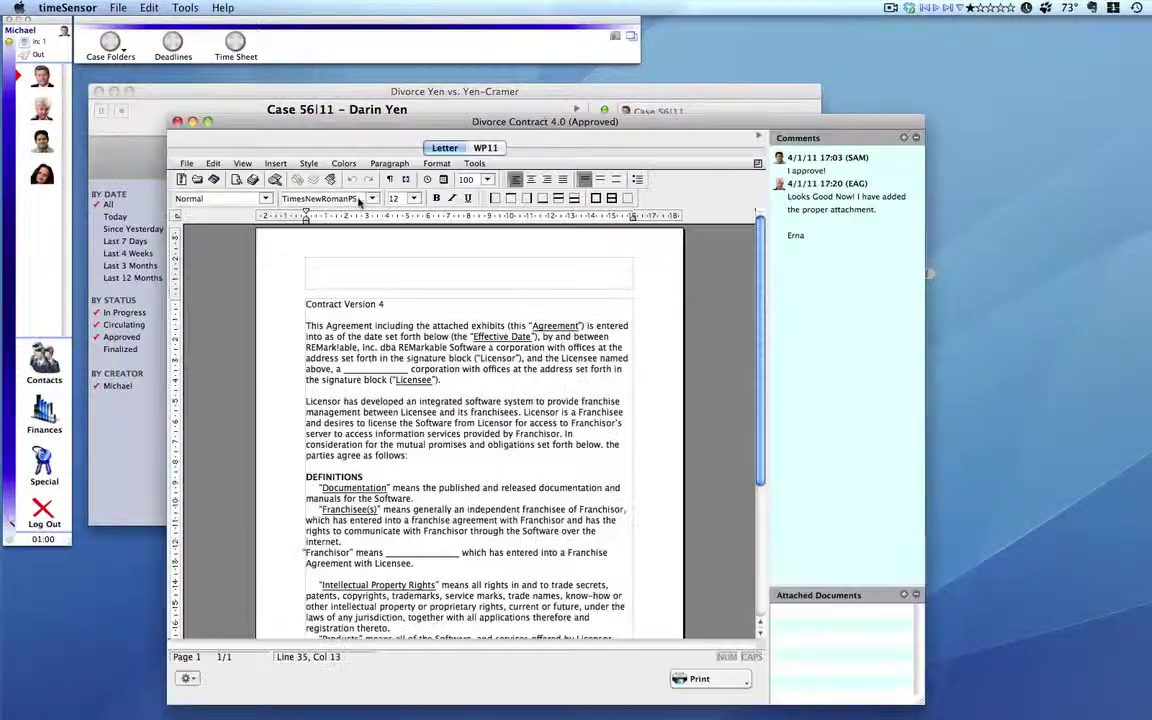
pyautogui.scroll(-5, 634, 379)
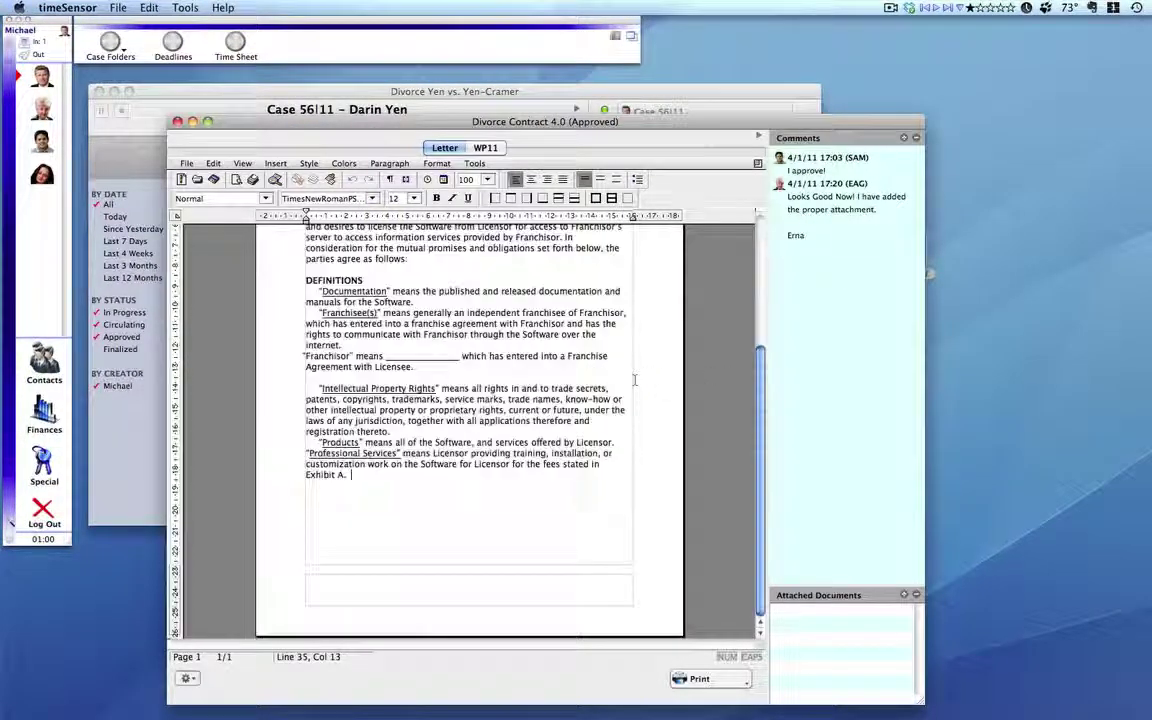
pyautogui.scroll(5, 634, 379)
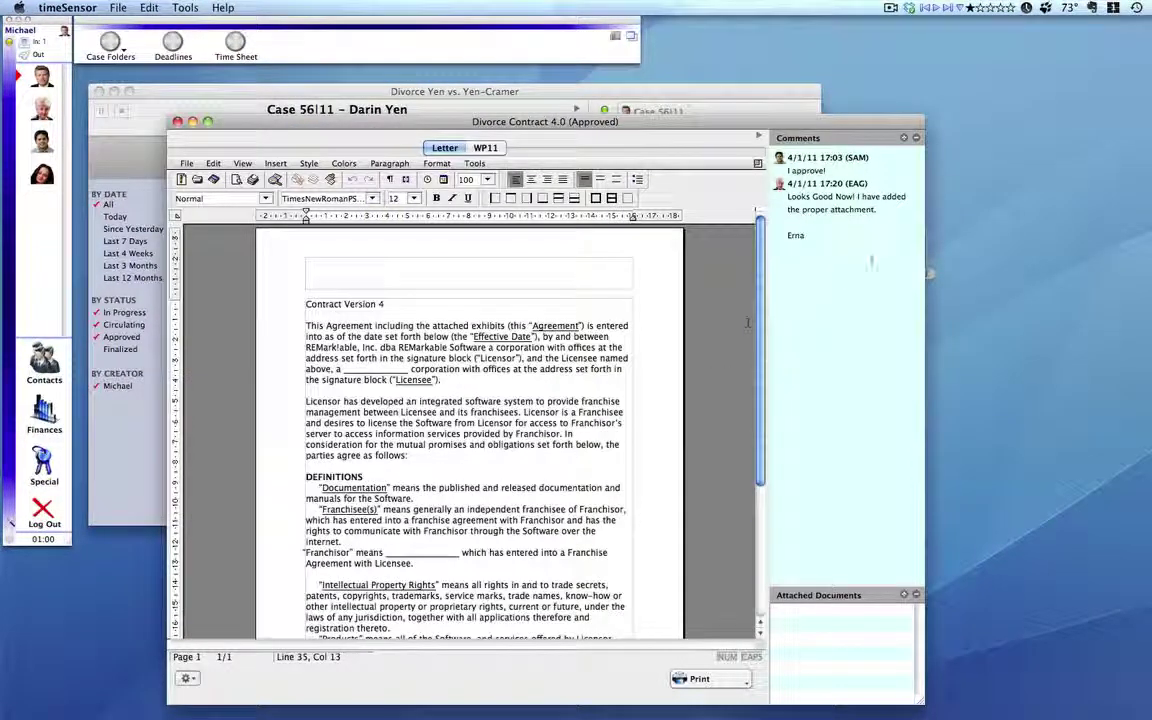
pyautogui.click(486, 147)
pyautogui.click(444, 147)
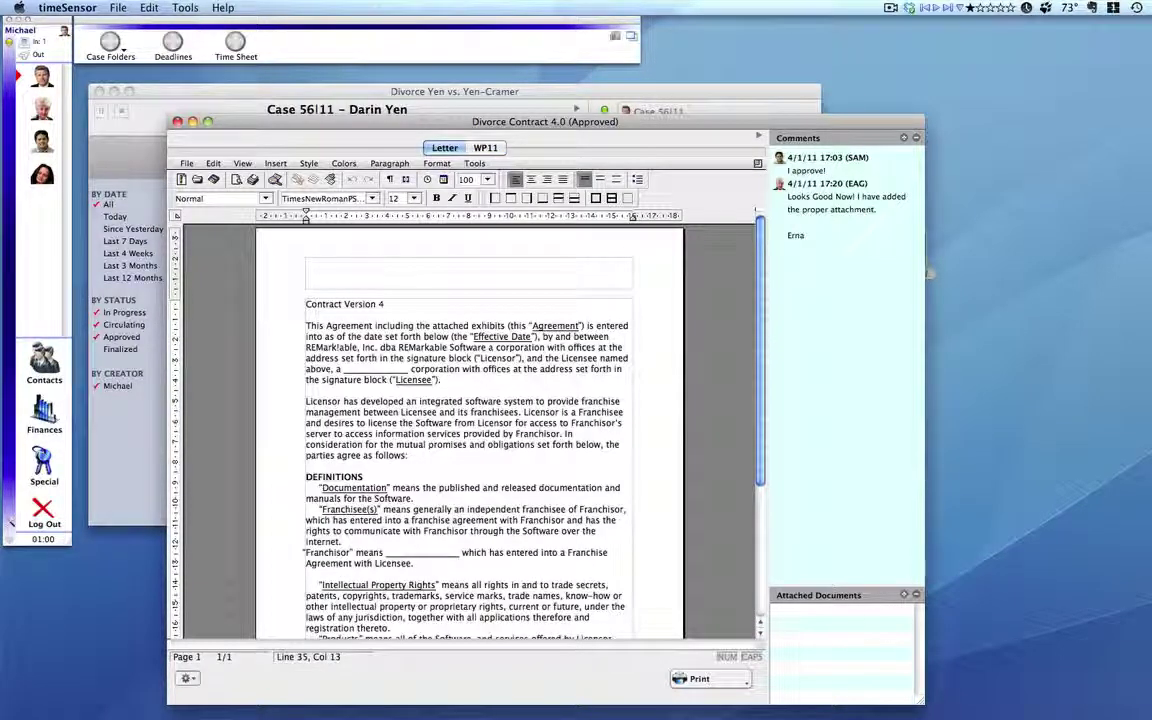
# - Archive the approved draft under the title "Divorce Contract, Letter" without printing it
pyautogui.click(699, 679)
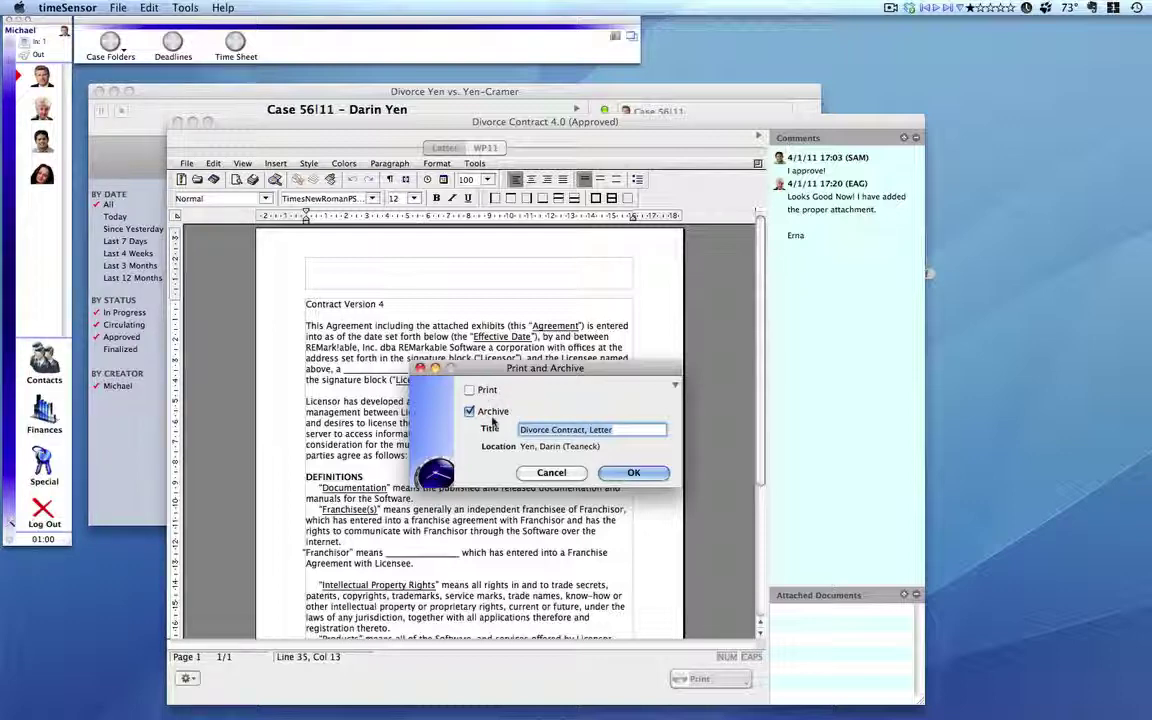
pyautogui.click(470, 390)
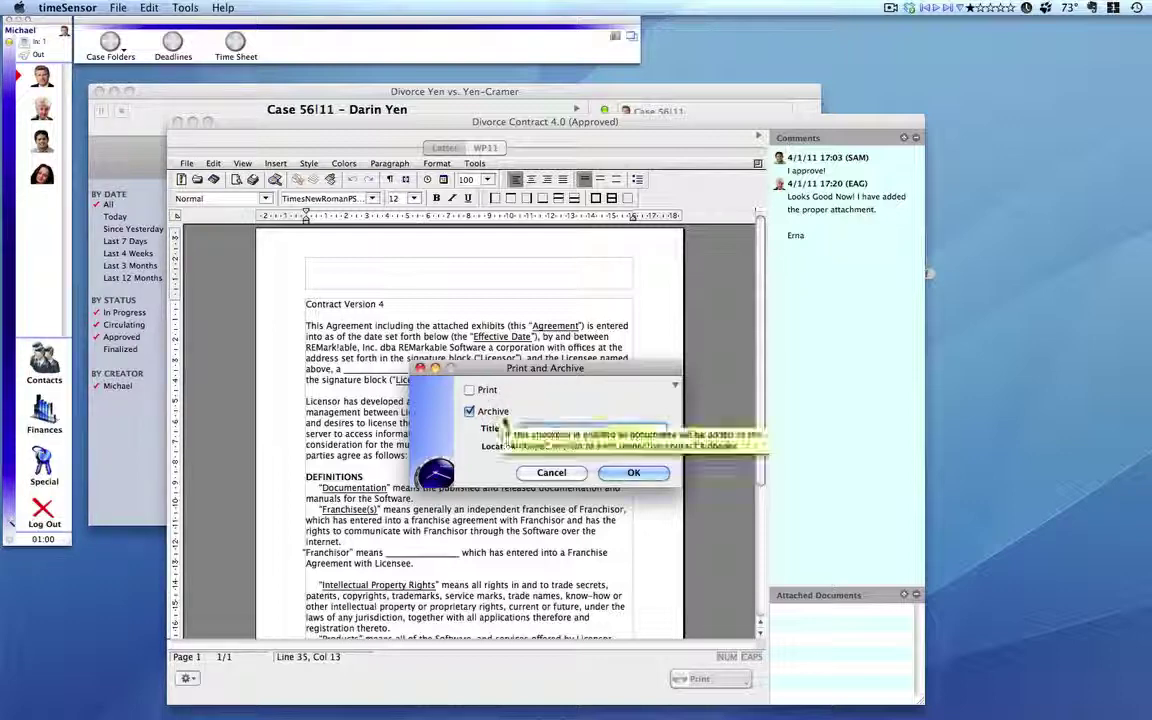
pyautogui.click(640, 473)
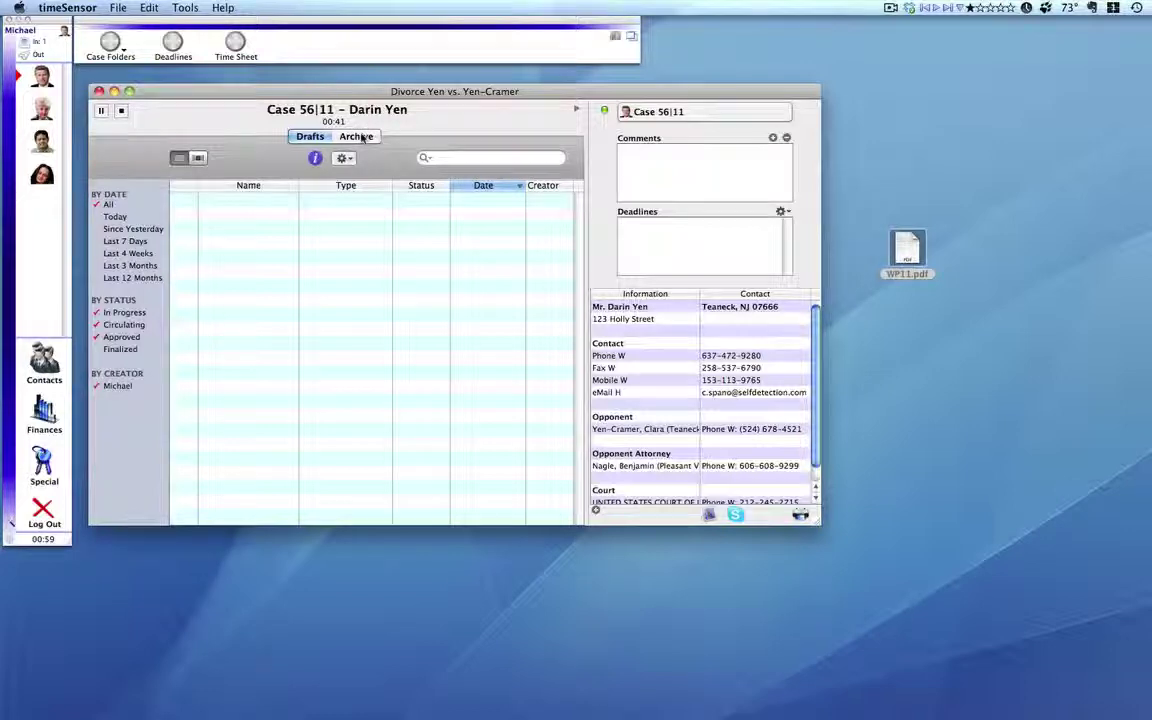
# - Show the case's archive with document previews, and view the archived Divorce Contract letter as a PDF
pyautogui.click(362, 138)
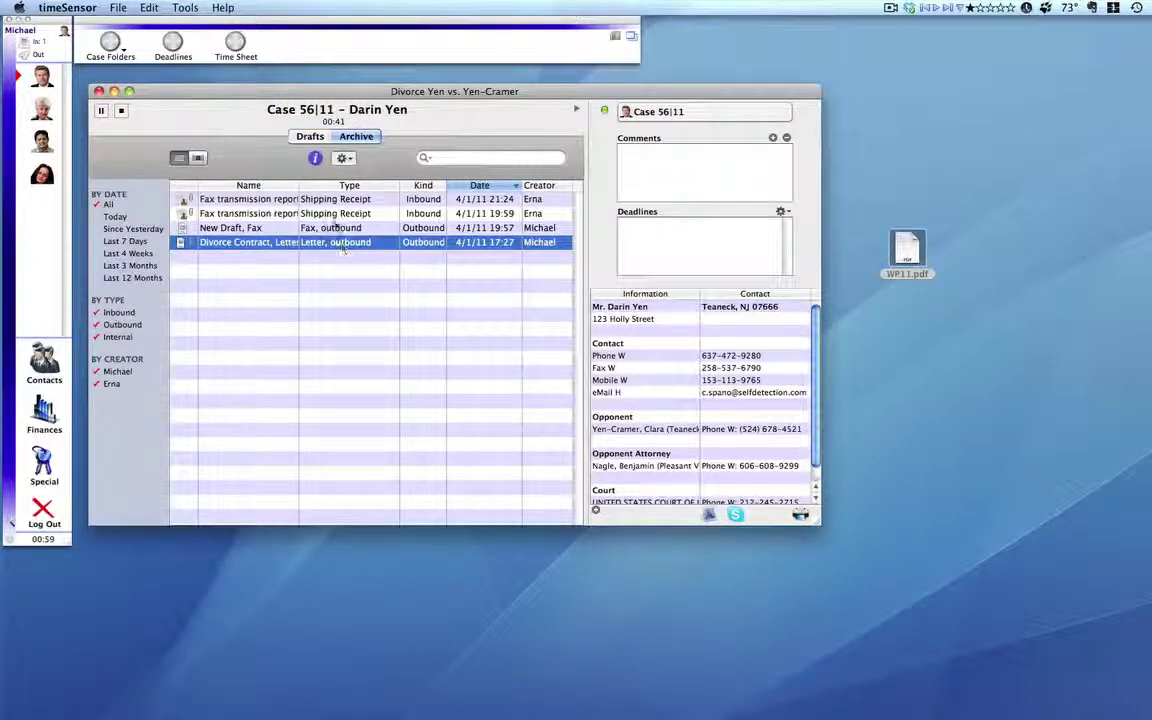
pyautogui.click(197, 157)
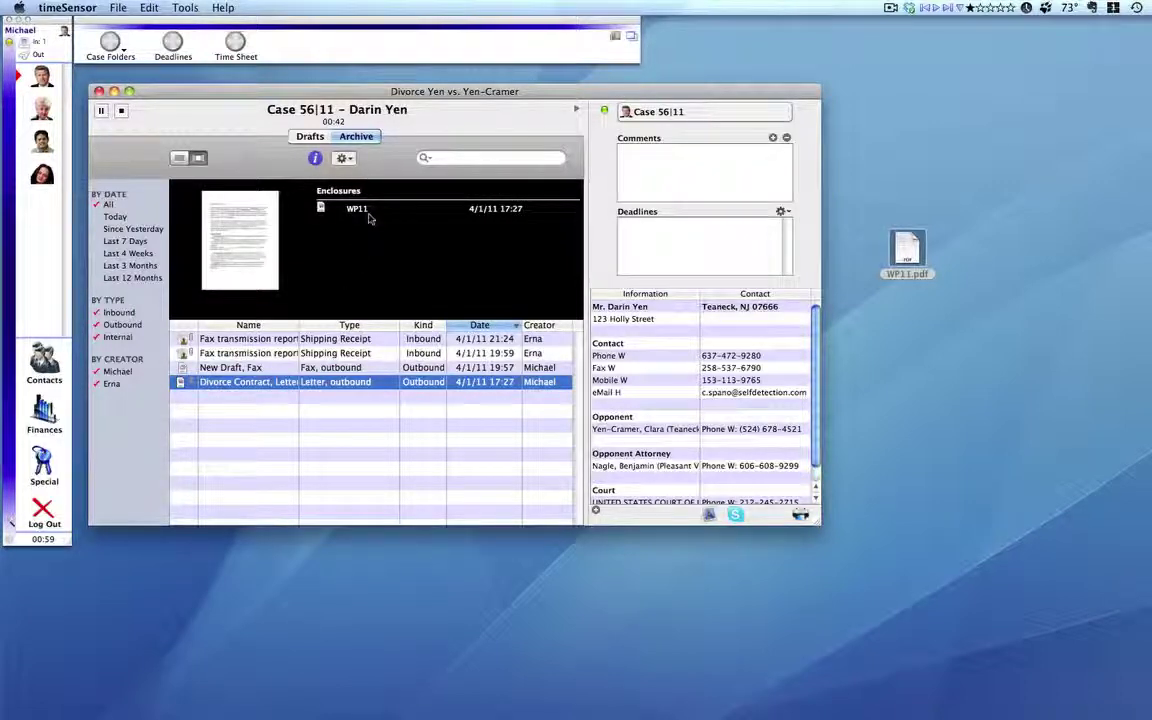
pyautogui.doubleClick(324, 200)
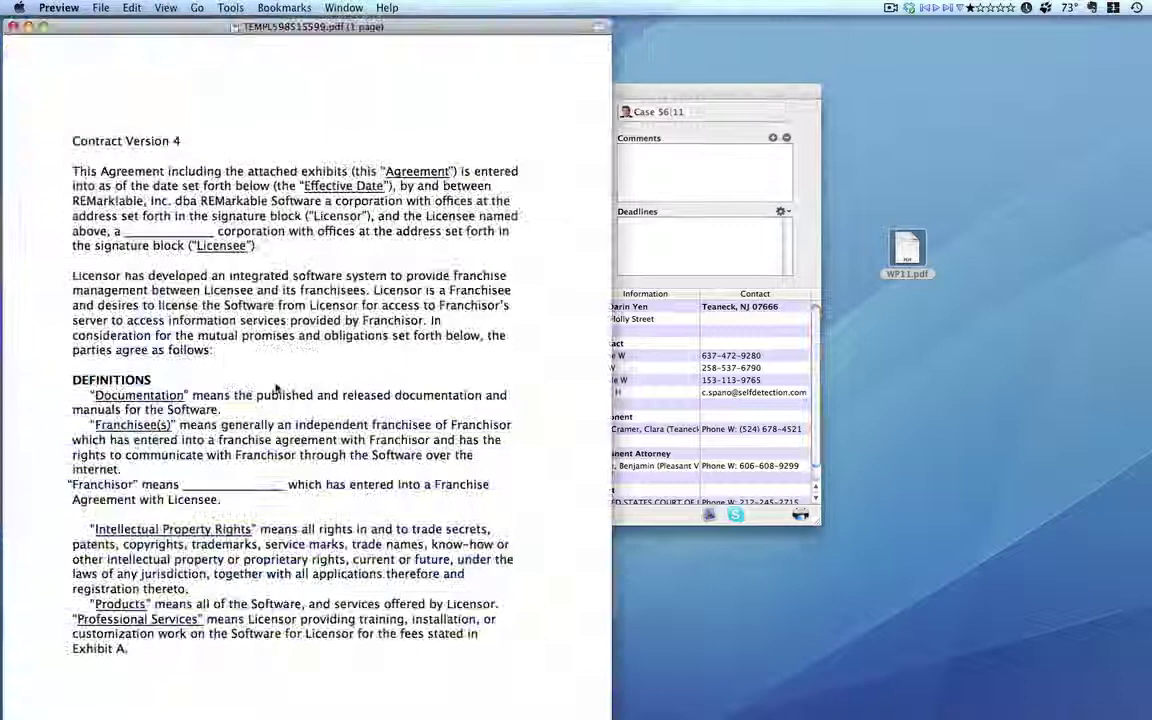
pyautogui.press('super+w')
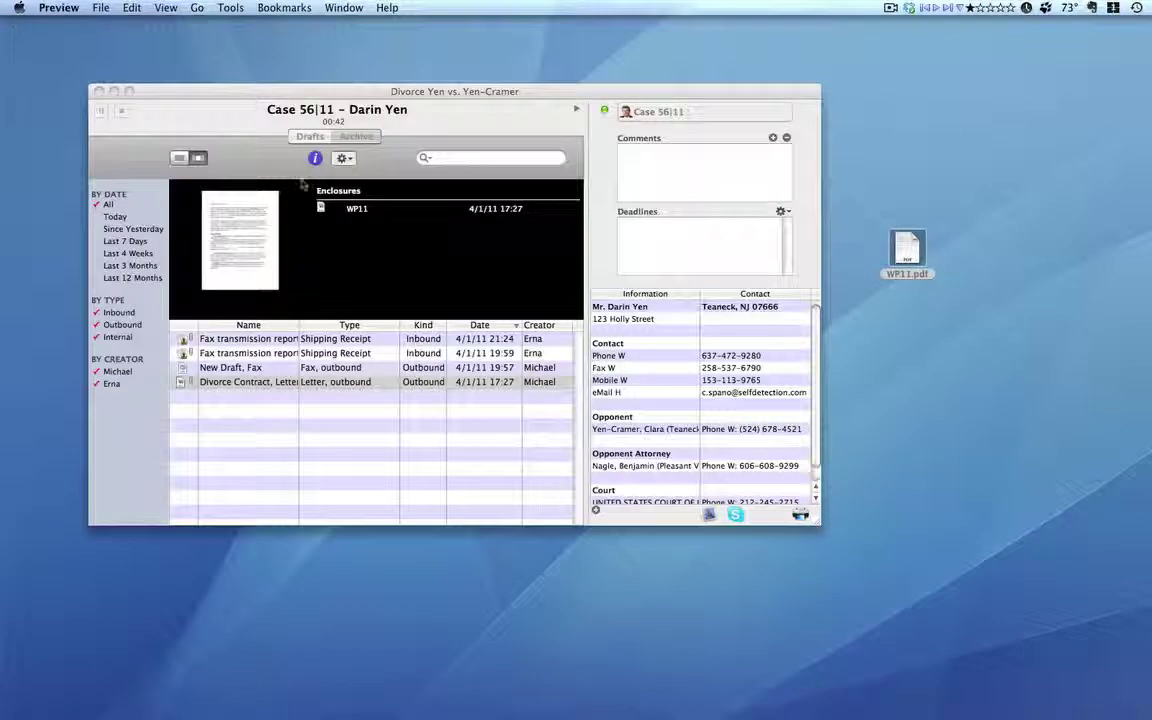
# - View the WP11 enclosure of the archived Divorce Contract letter and close it again
pyautogui.click(320, 208)
pyautogui.doubleClick(322, 208)
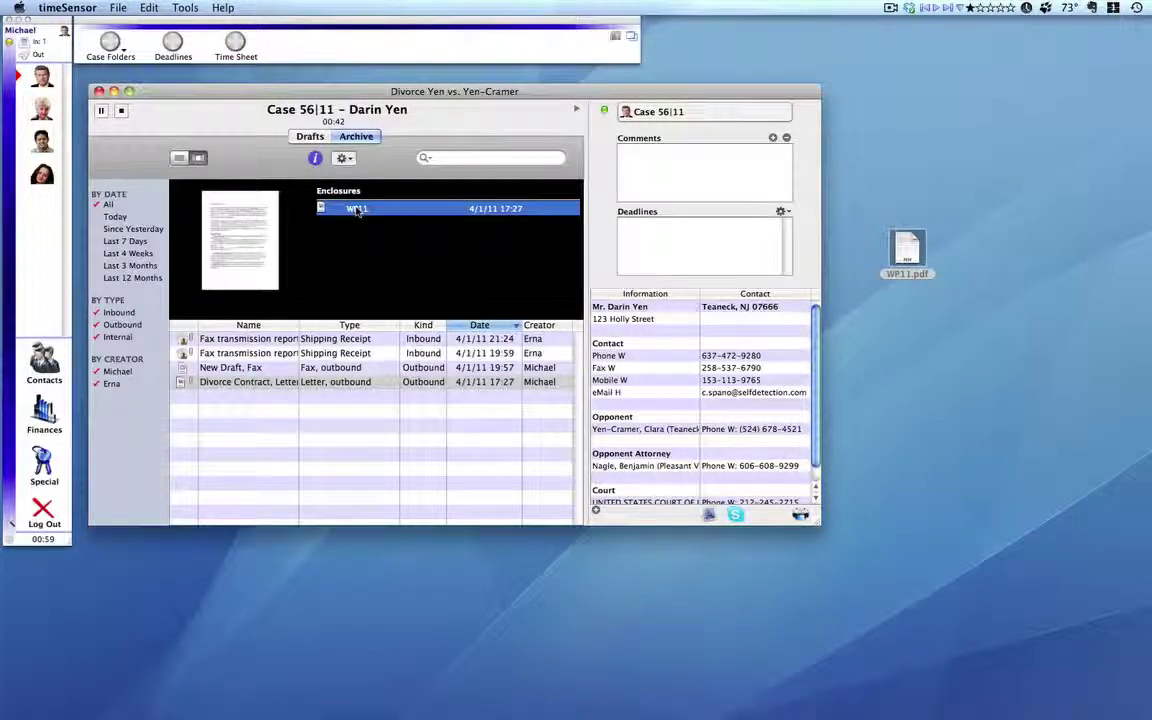
pyautogui.press('super+w')
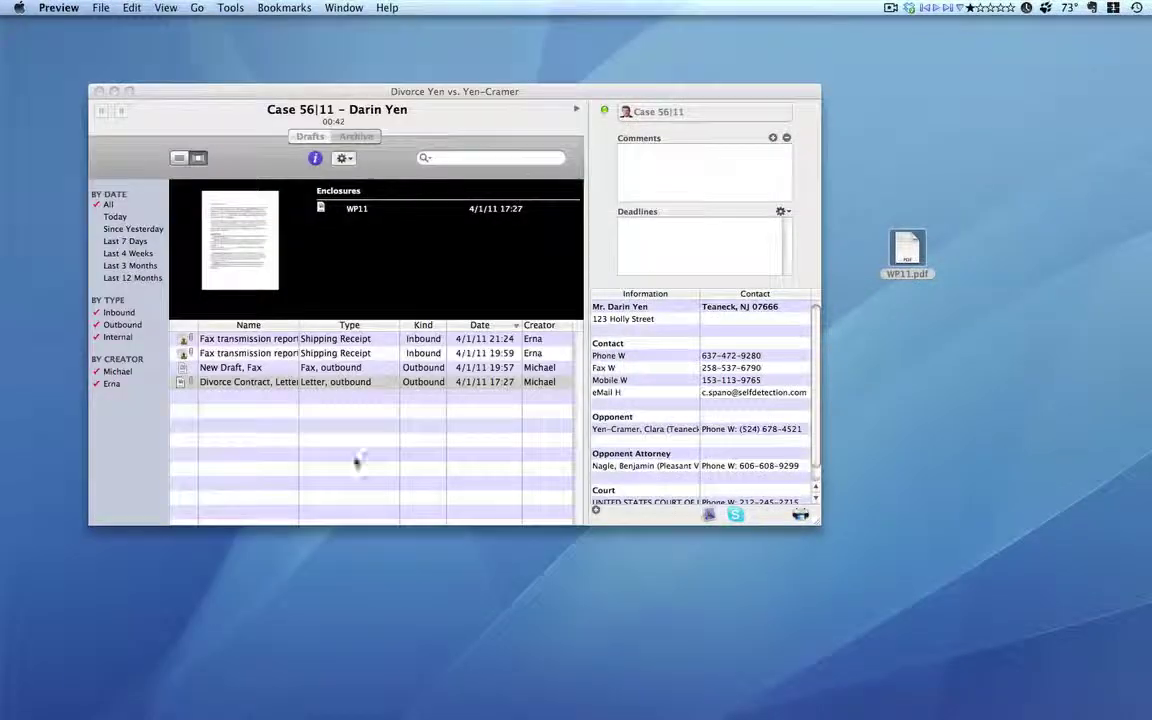
# - Return to the case's drafts and include finalized drafts in the list
pyautogui.click(354, 469)
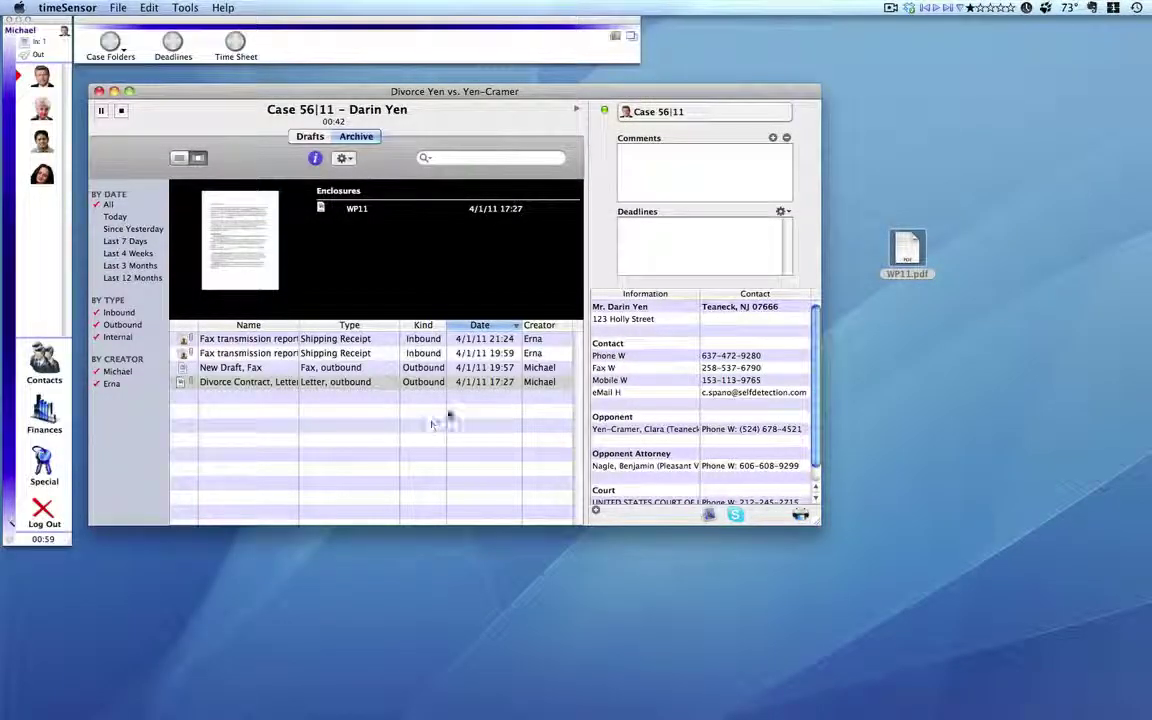
pyautogui.click(310, 138)
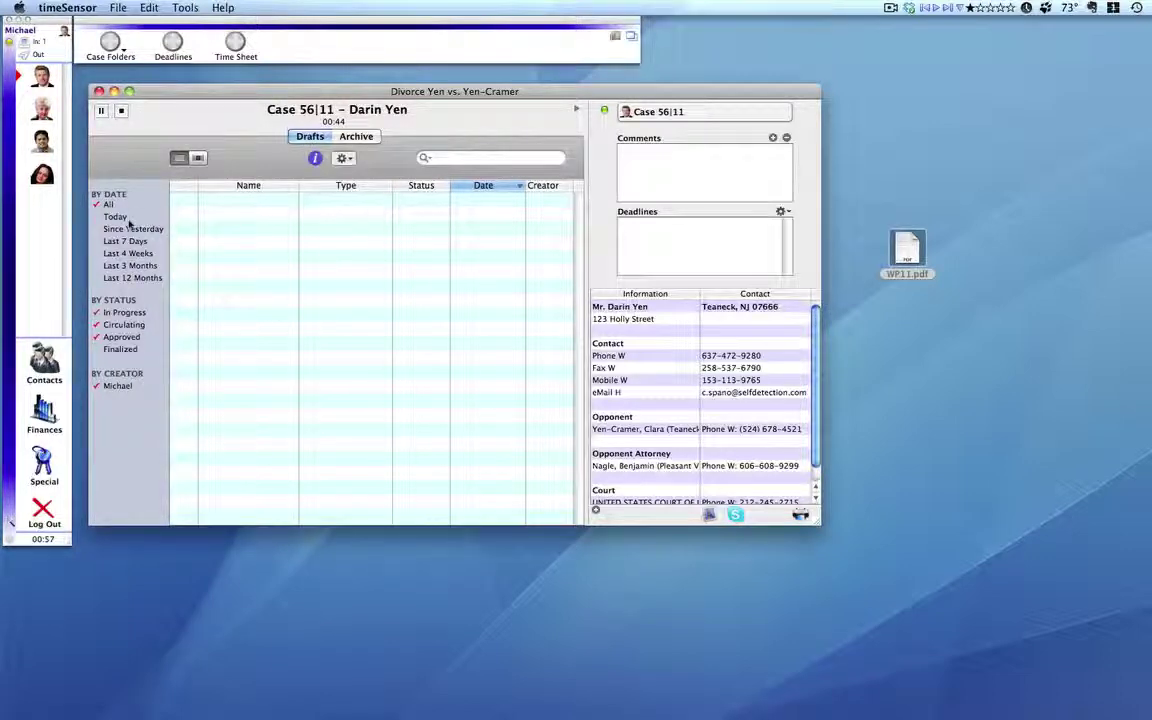
pyautogui.click(122, 350)
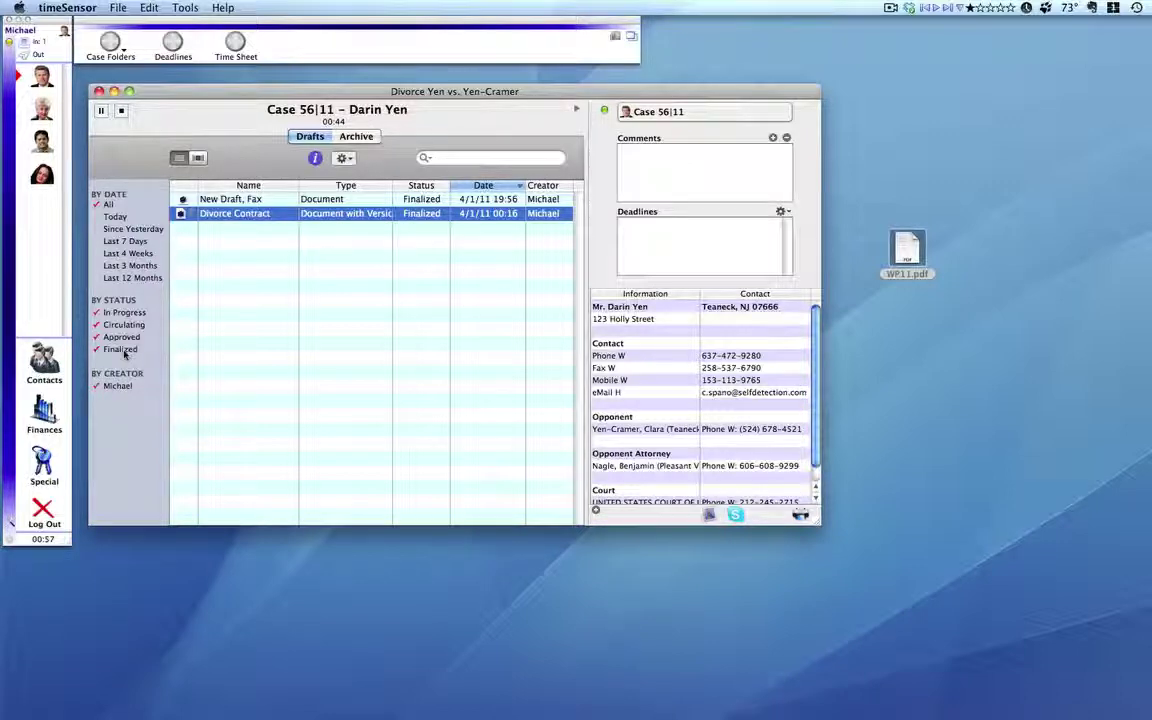